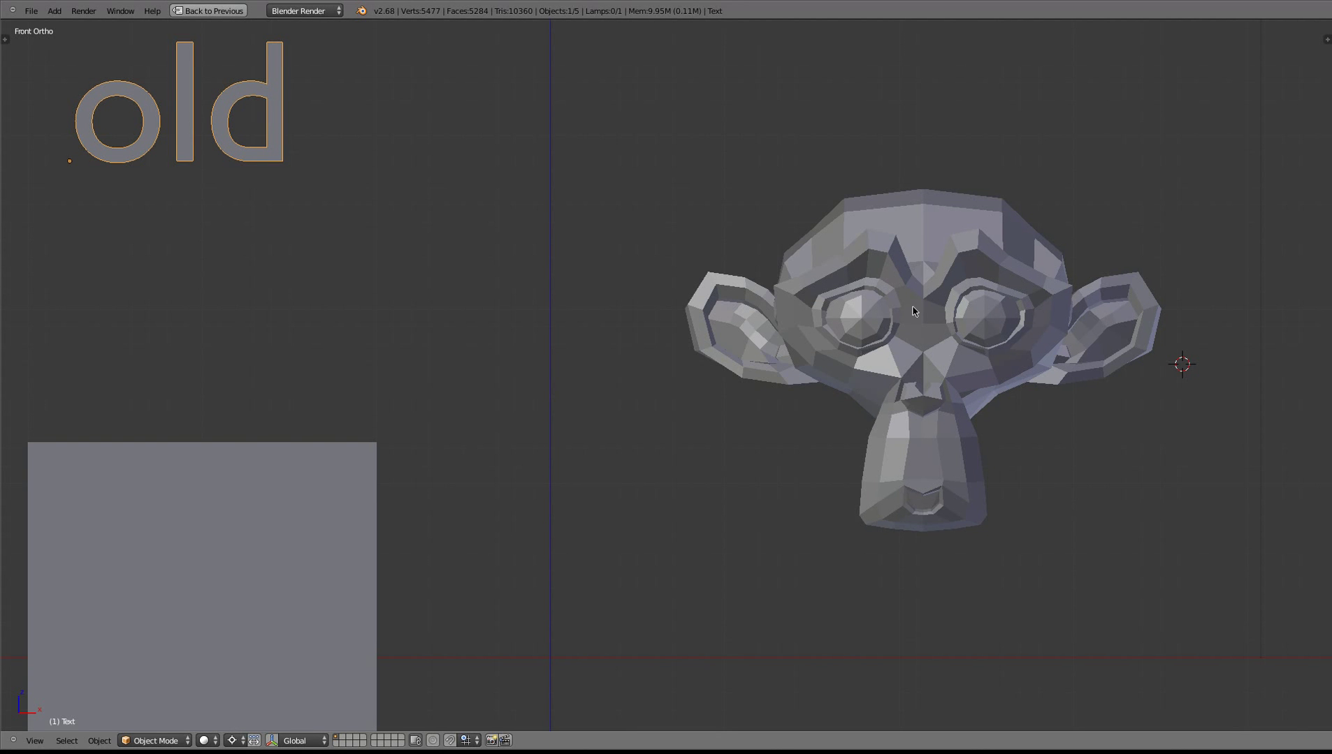
Step: Select the monkey head, place the 3D cursor on its right-hand eye and enter Edit Mode
{"action": "right_click", "coordinate": [862, 332]}
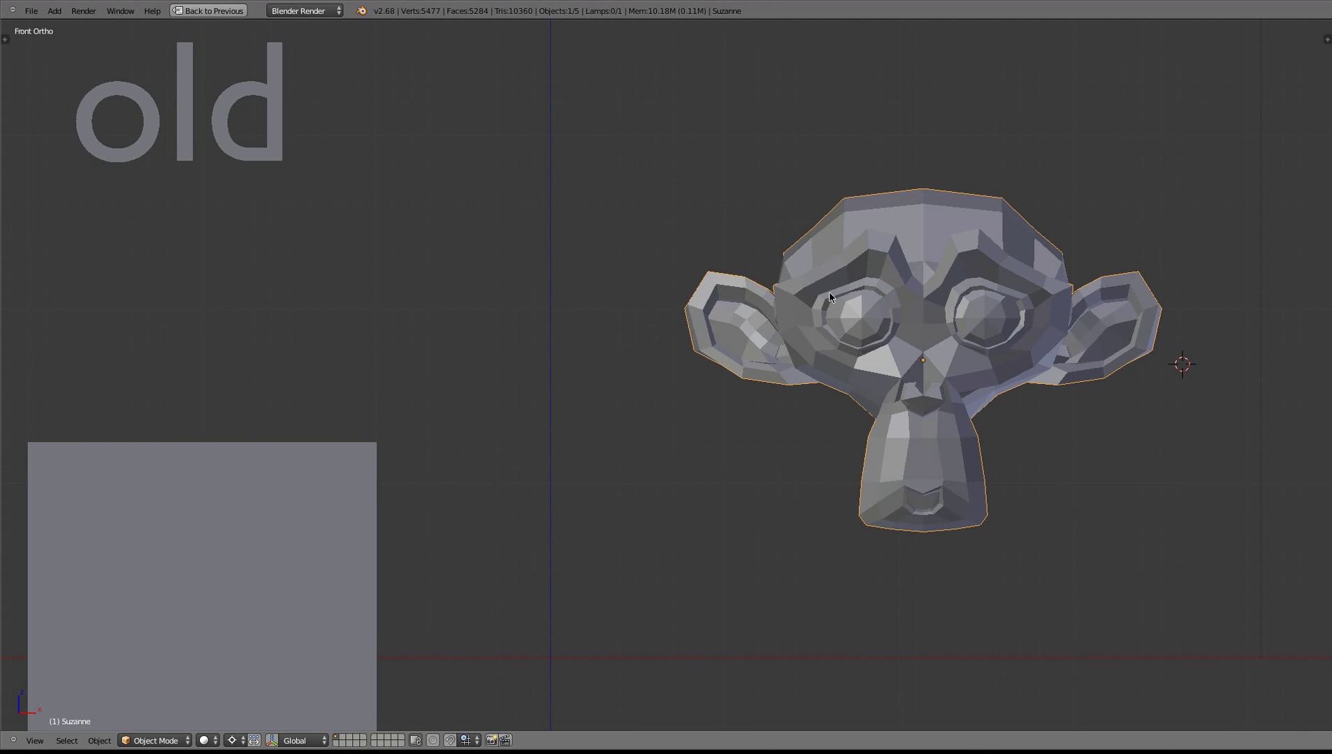
{"action": "left_click", "coordinate": [999, 327]}
{"action": "left_click", "coordinate": [983, 314]}
{"action": "key", "text": "Tab"}
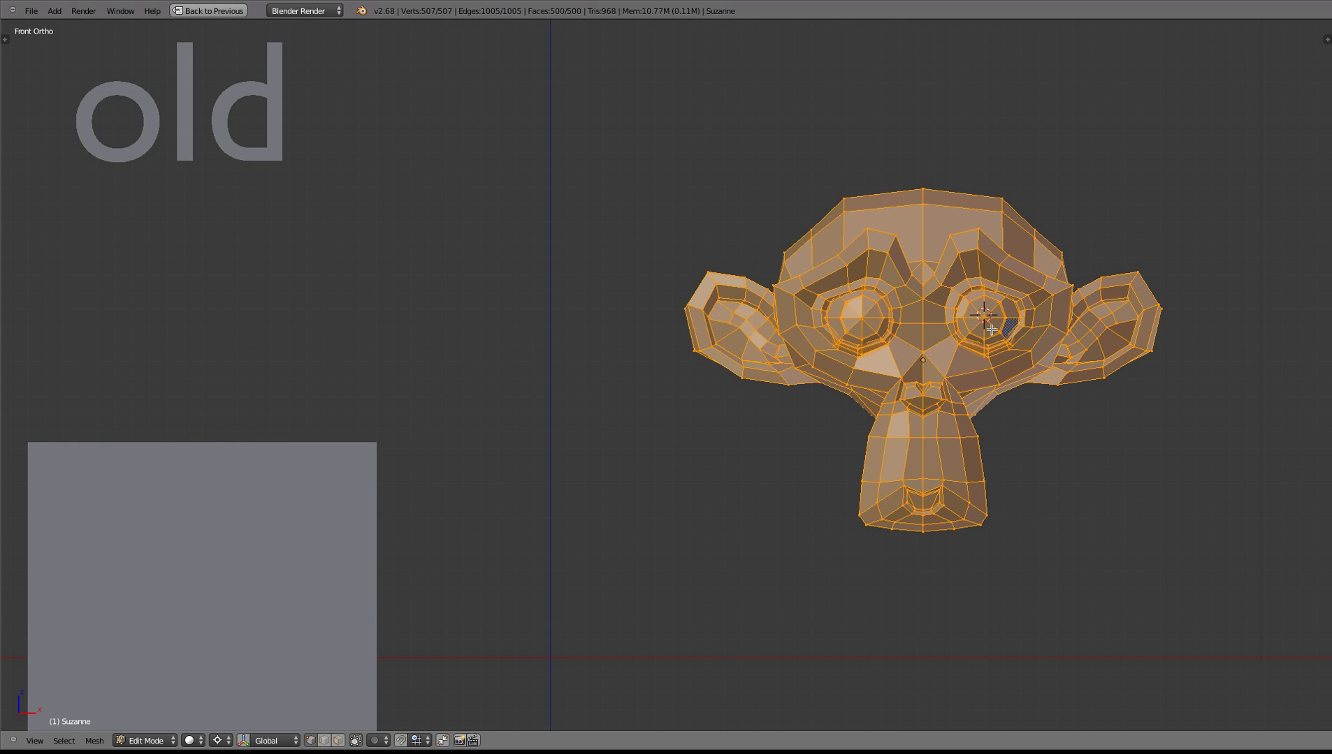
Step: Try to warp the whole head mesh around the 3D cursor placed just above the crown
{"action": "middle_click_drag", "start_coordinate": [992, 328], "coordinate": [761, 369], "text": "shift"}
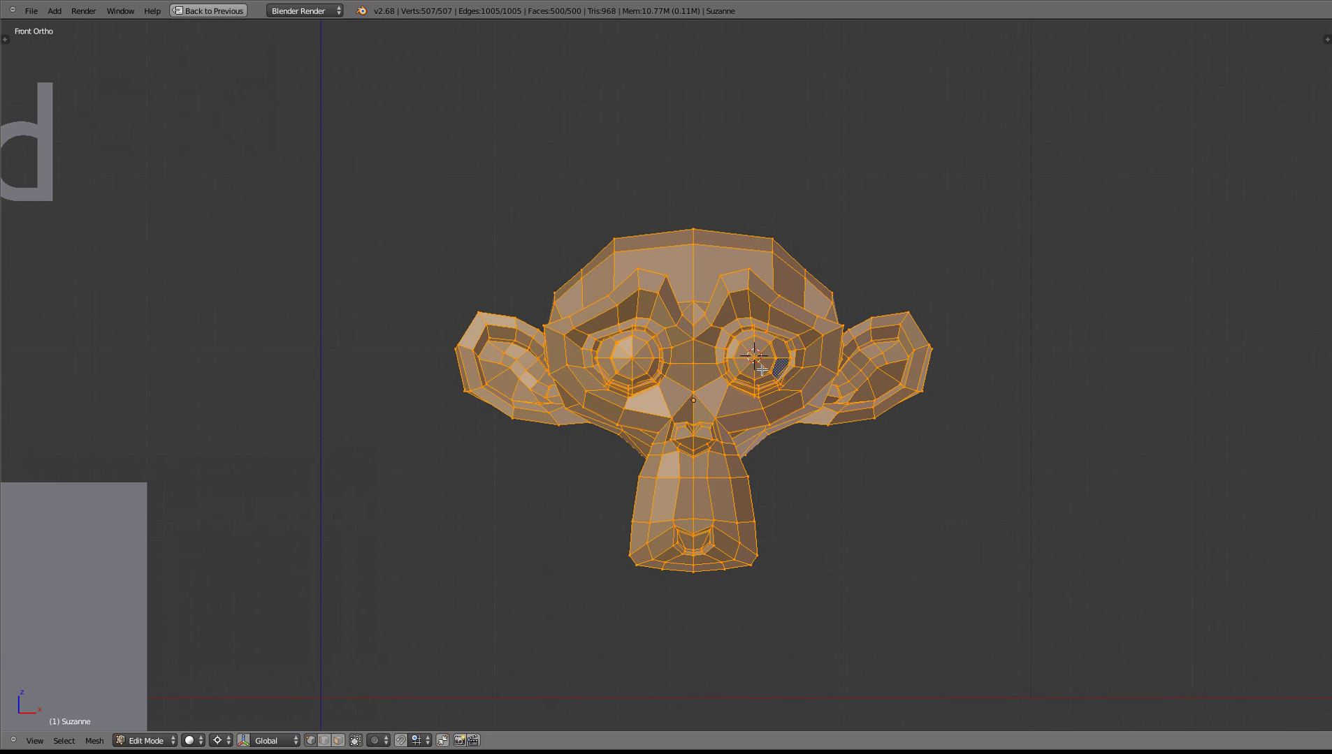
{"action": "scroll", "coordinate": [762, 369], "scroll_direction": "up", "scroll_amount": 2}
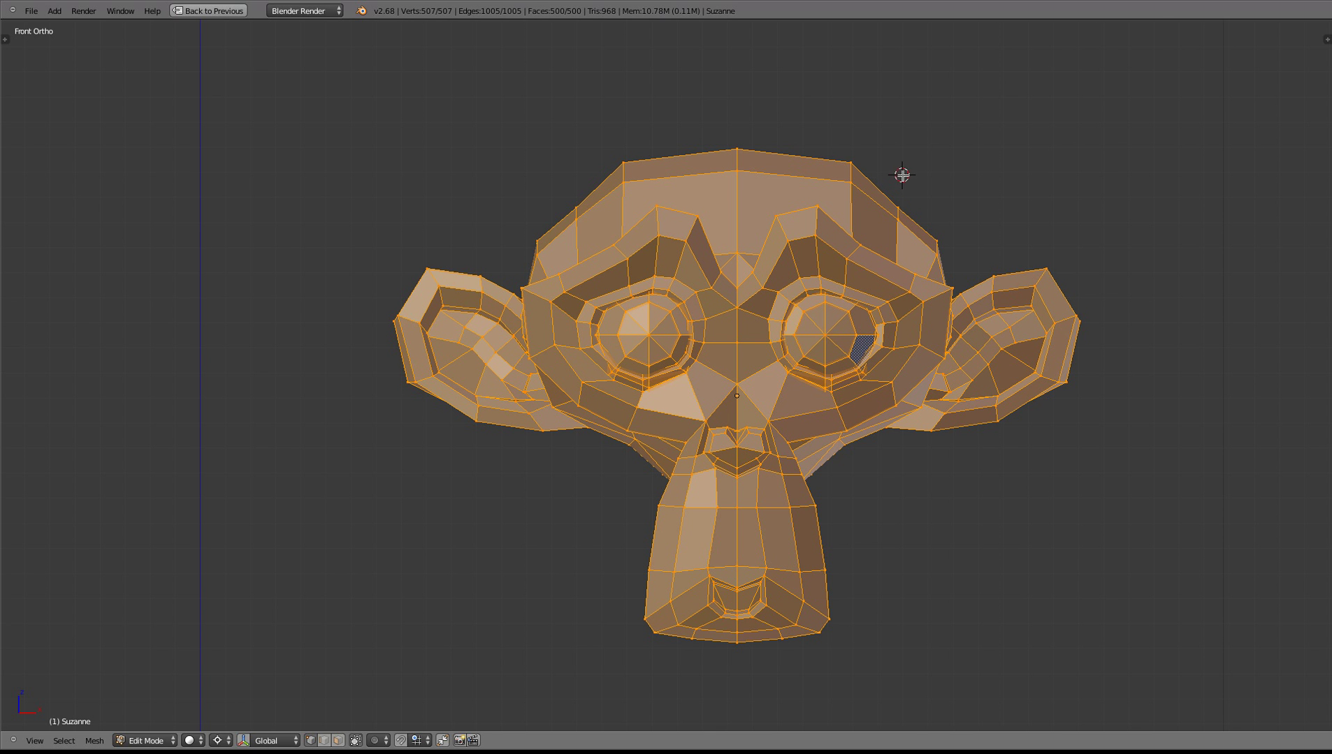
{"action": "left_click", "coordinate": [755, 126]}
{"action": "key", "text": "shift+w"}
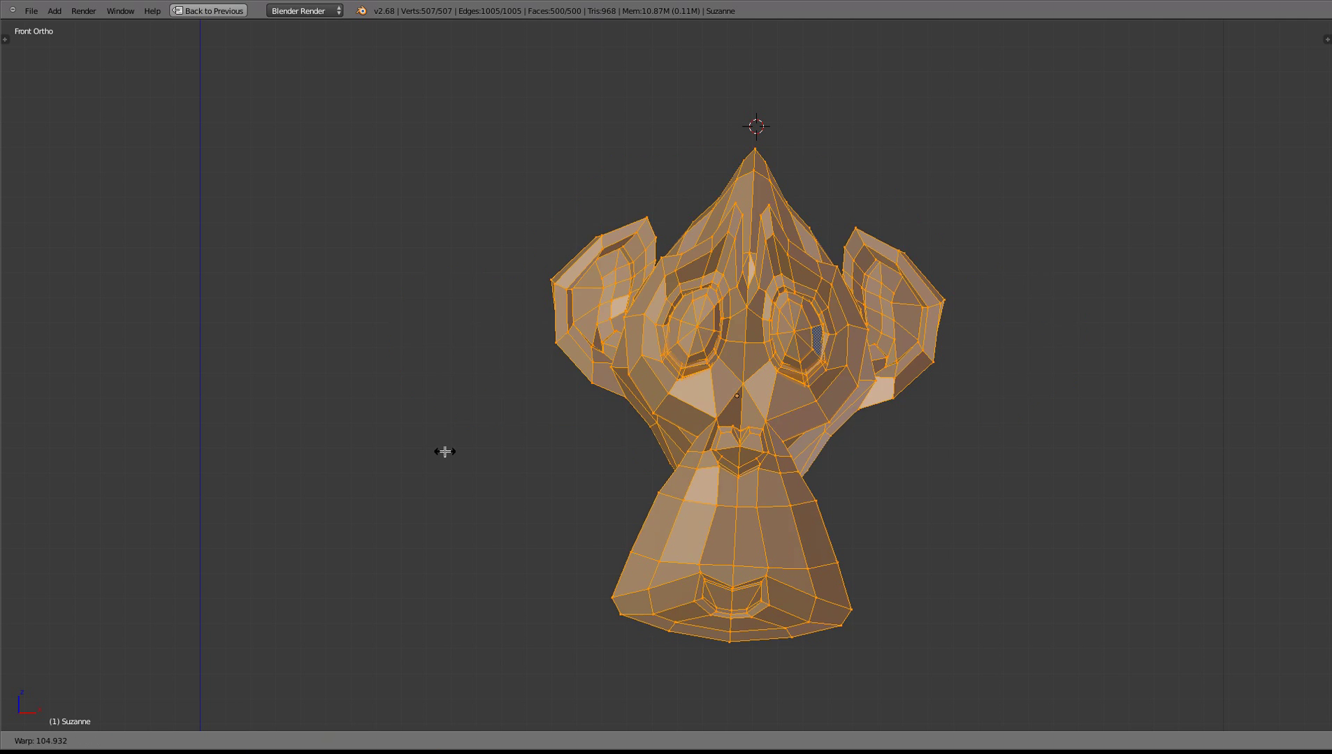
{"action": "key", "text": "Escape"}
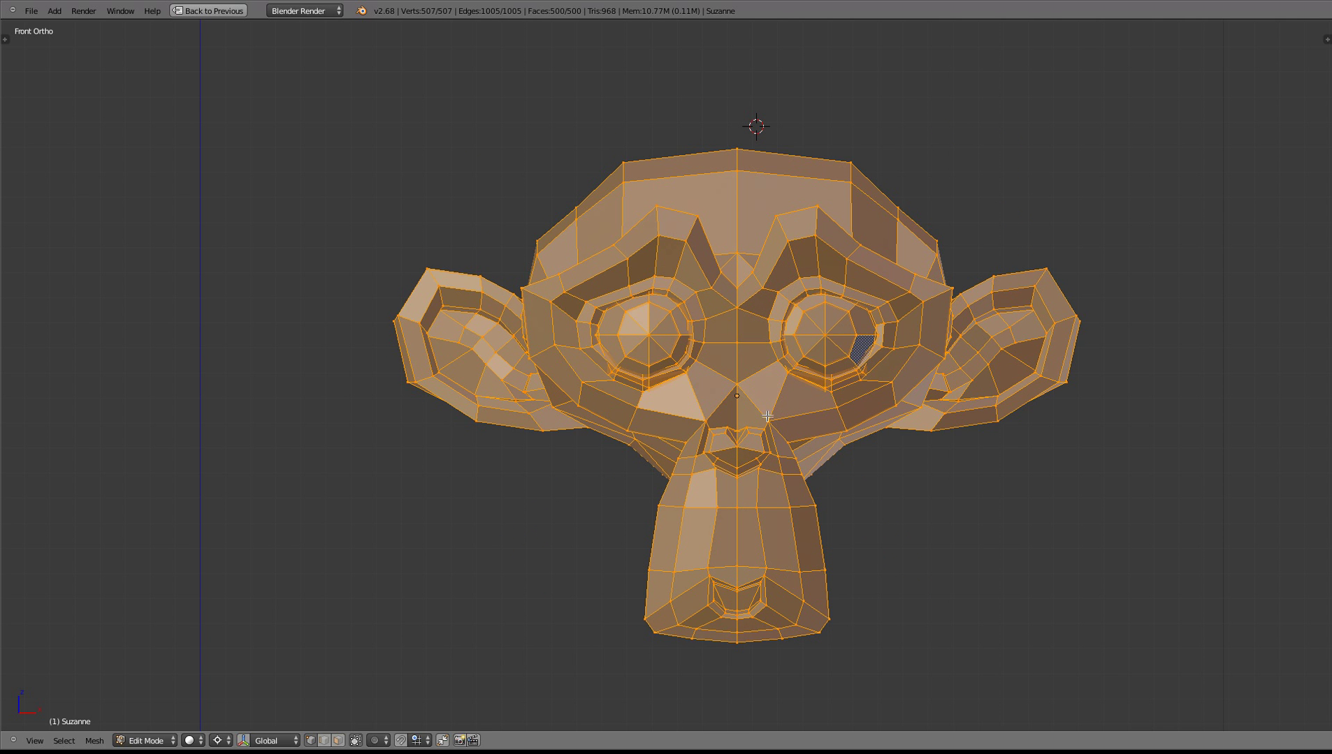
Step: Try to warp the head mesh around the 3D cursor placed at the centre of the right-hand eye
{"action": "left_click", "coordinate": [825, 334]}
{"action": "key", "text": "shift+w"}
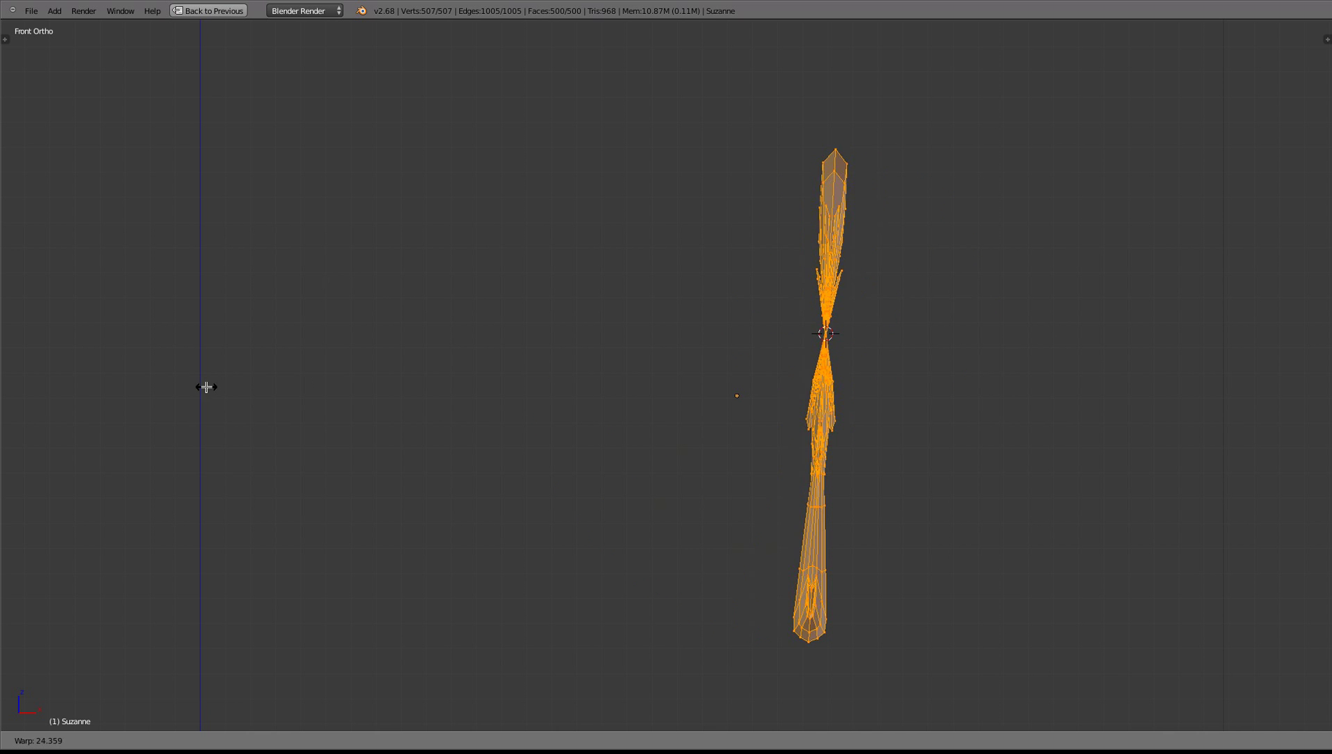
{"action": "key", "text": "Escape"}
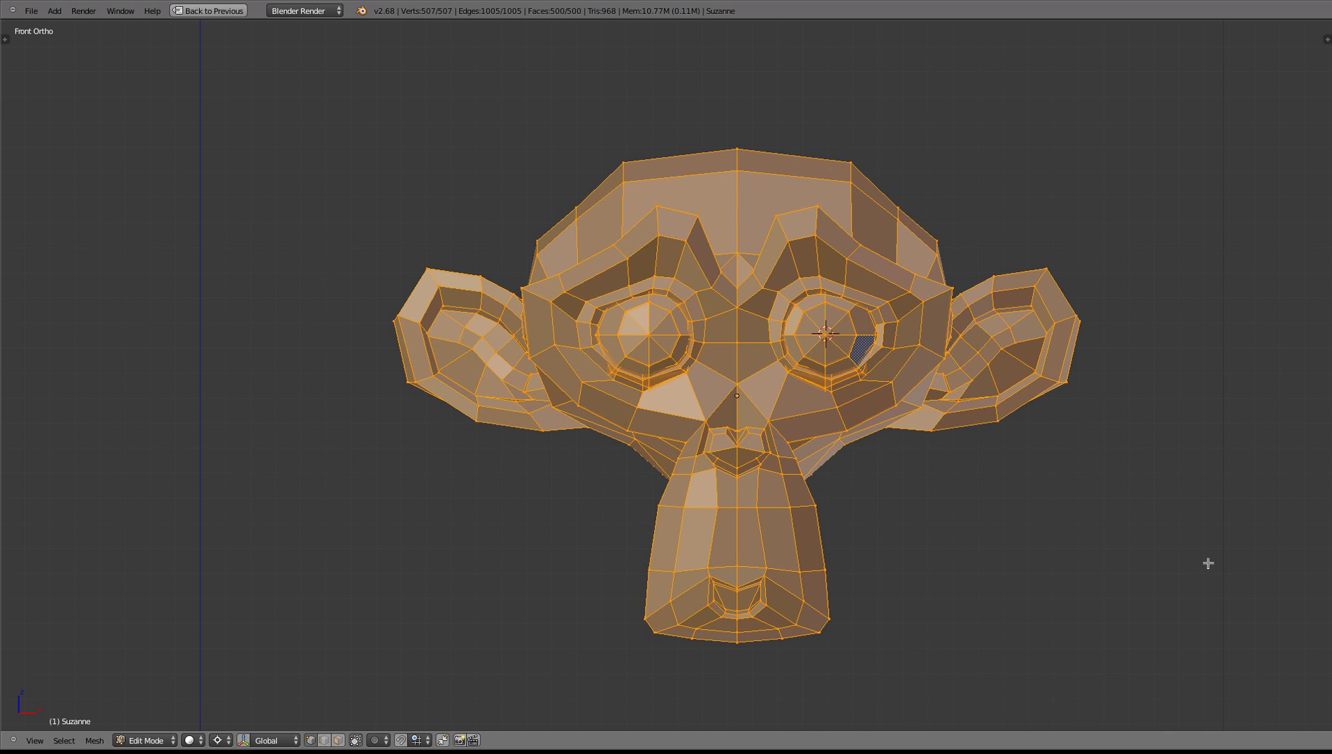
Step: Try to scale and rotate the whole head mesh about the 3D cursor on the eye
{"action": "key", "text": "s"}
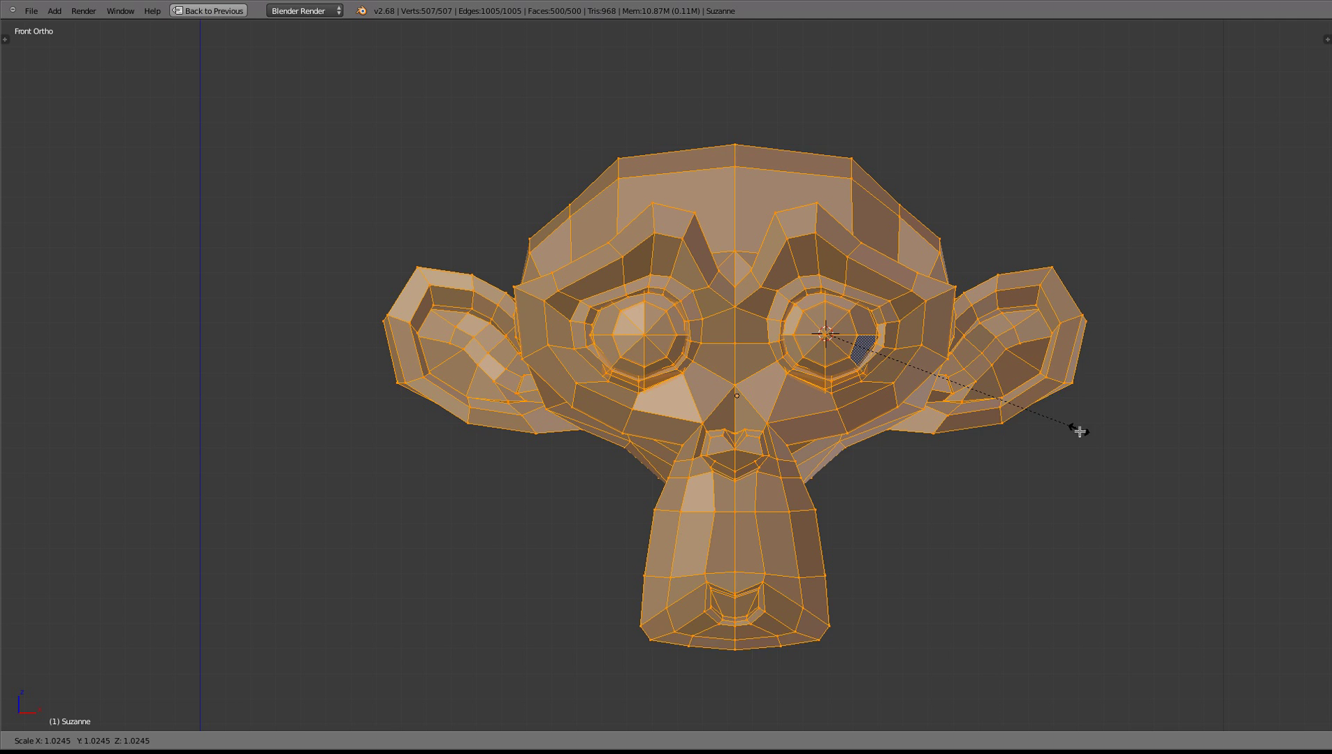
{"action": "key", "text": "Escape"}
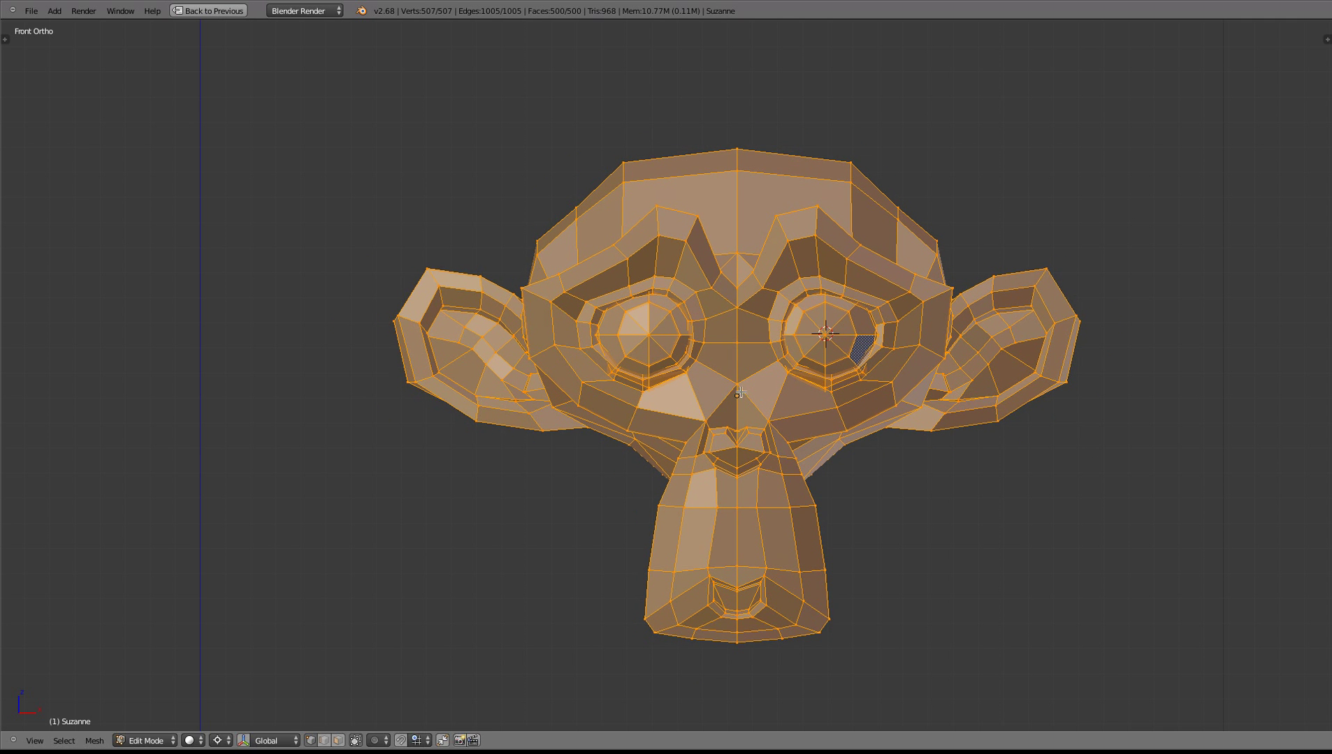
{"action": "key", "text": "r"}
{"action": "key", "text": "Escape"}
Step: Try to warp the head mesh repeatedly around the 3D cursor placed on the outer edge of the left-hand ear
{"action": "left_click", "coordinate": [584, 147]}
{"action": "left_click", "coordinate": [397, 319]}
{"action": "key", "text": "shift+w"}
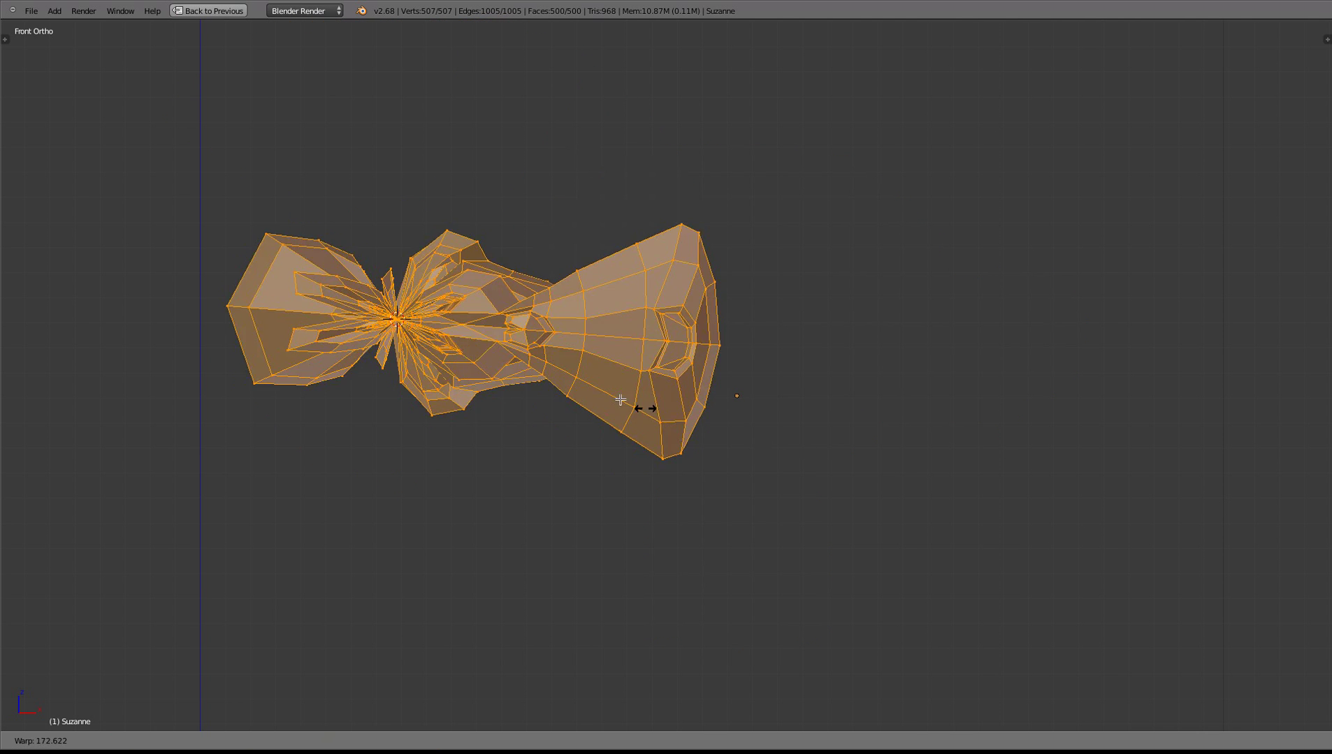
{"action": "key", "text": "Escape"}
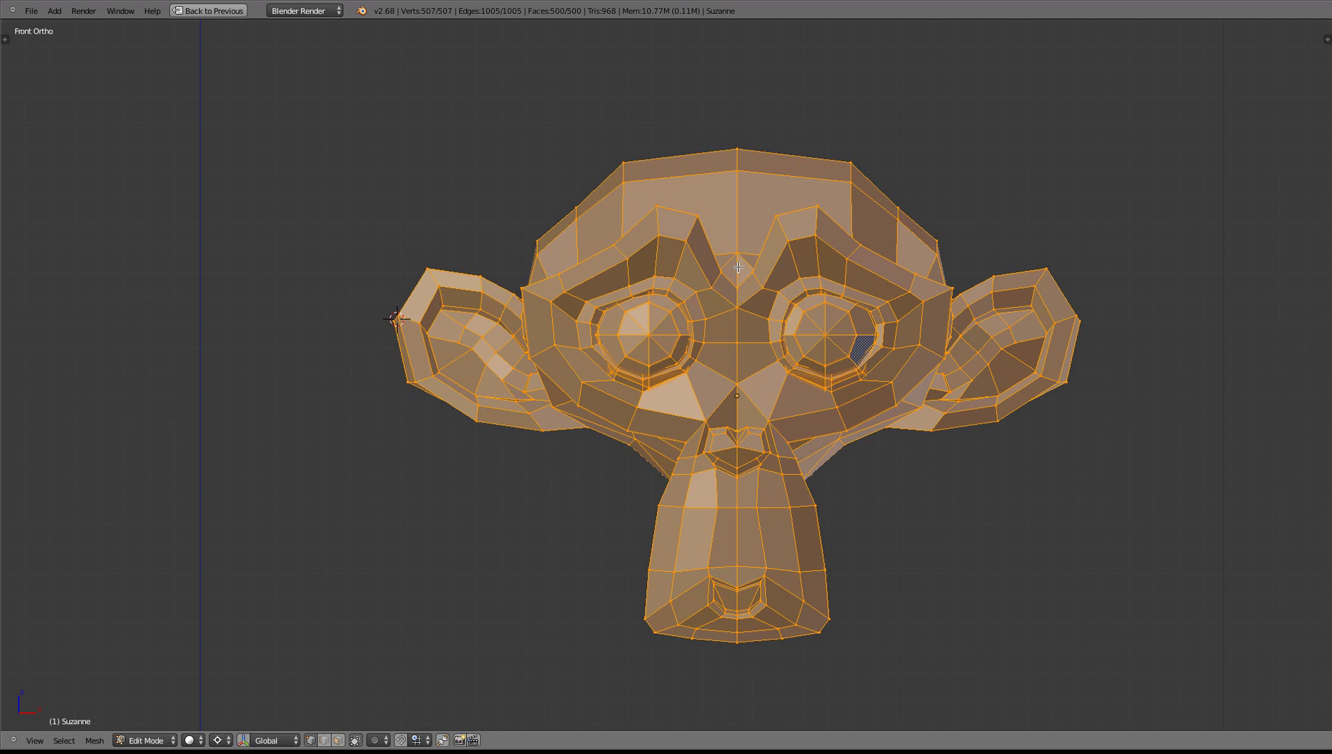
{"action": "key", "text": "shift+w"}
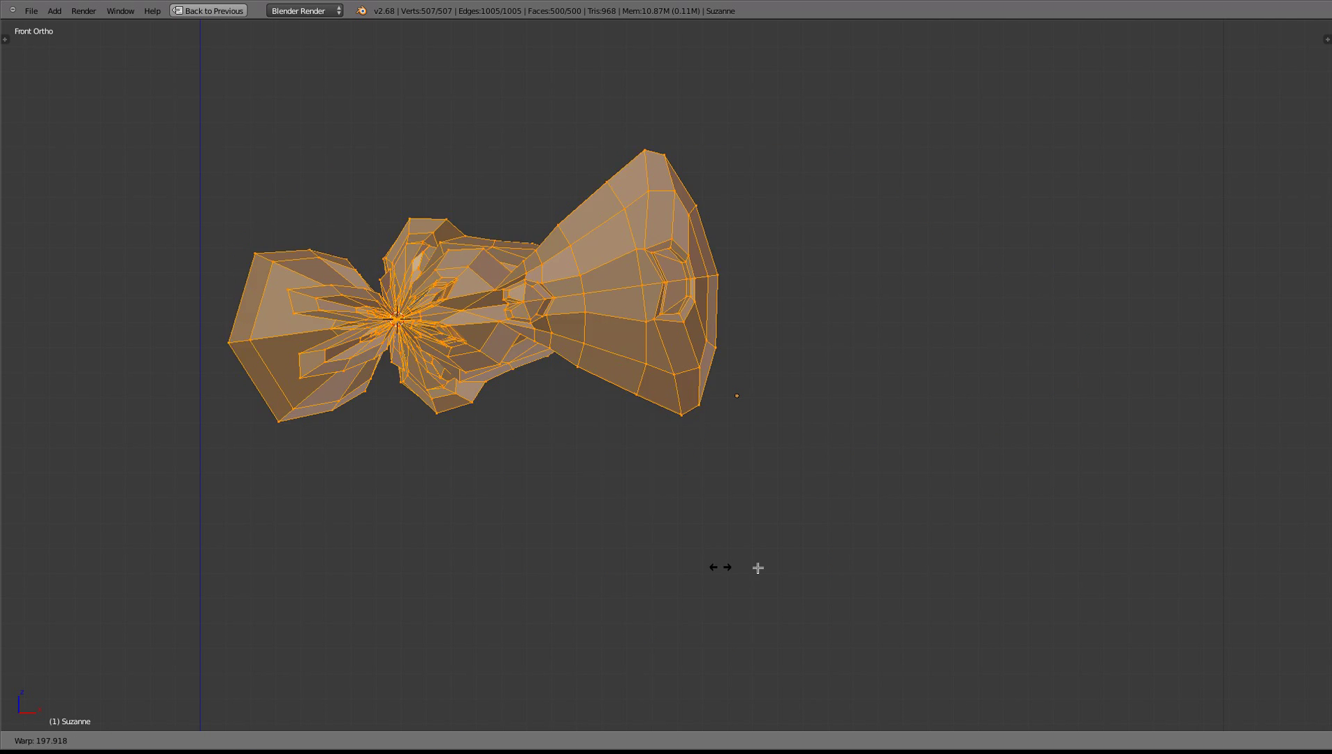
{"action": "key", "text": "Escape"}
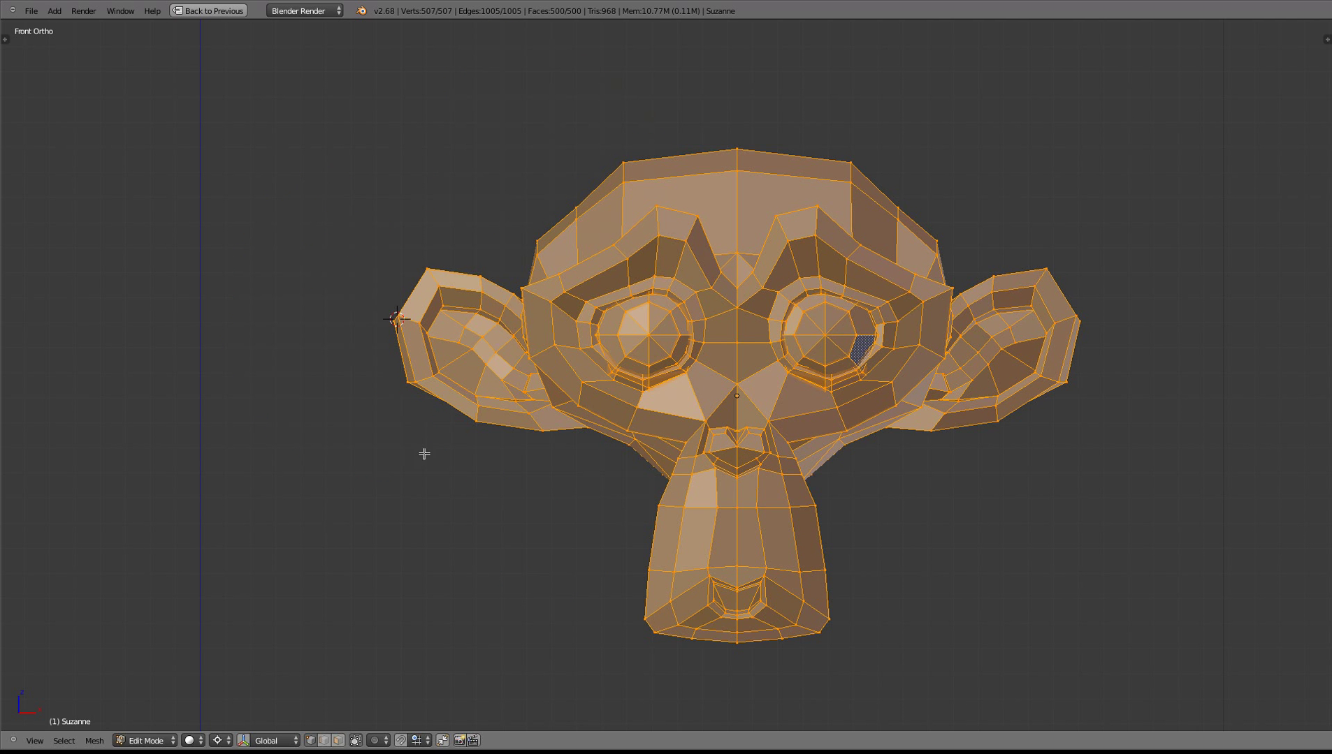
{"action": "key", "text": "shift+w"}
{"action": "key", "text": "Escape"}
Step: Try to warp the head mesh around the 3D cursor placed in empty space far to the right of the head
{"action": "scroll", "coordinate": [521, 481], "scroll_direction": "down", "scroll_amount": 3}
{"action": "middle_click_drag", "start_coordinate": [529, 481], "coordinate": [400, 492], "text": "shift"}
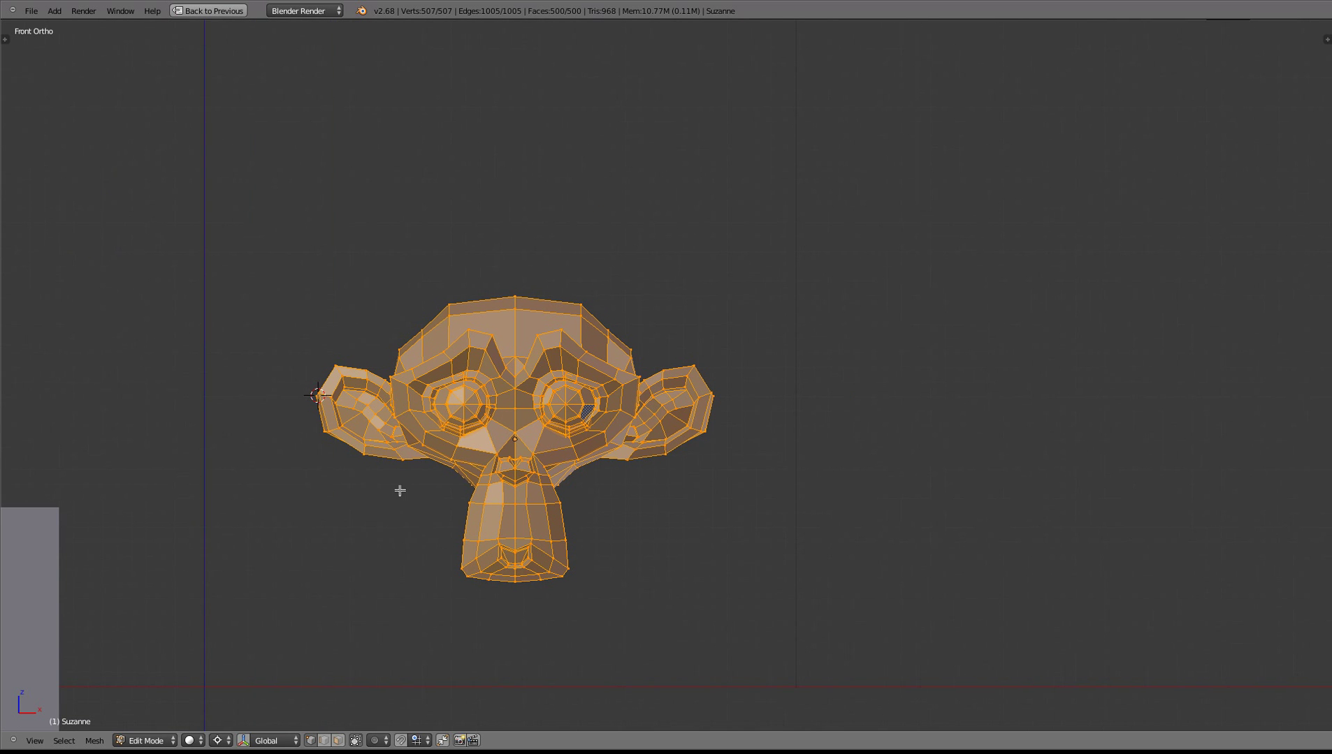
{"action": "left_click", "coordinate": [1141, 397]}
{"action": "key", "text": "shift+w"}
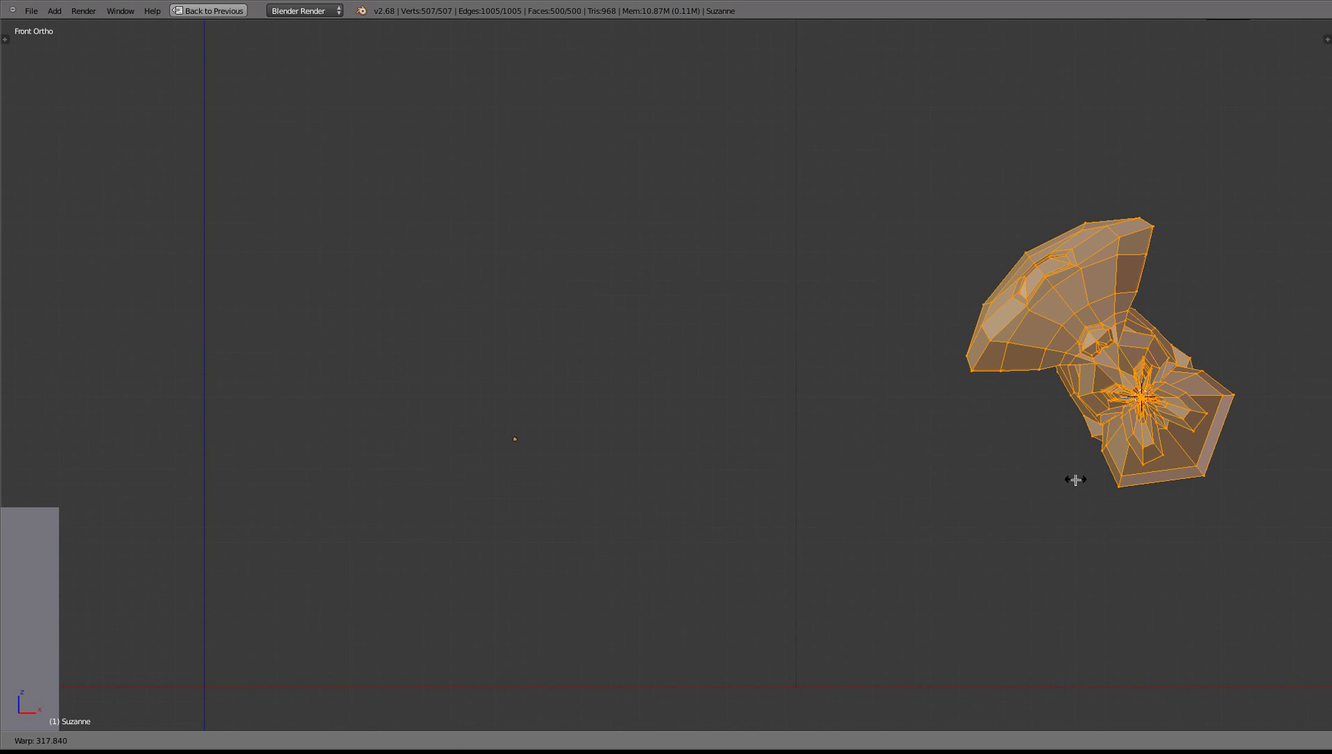
{"action": "key", "text": "Escape"}
Step: Try to warp the head mesh by different amounts around the 3D cursor placed well to the left of the head
{"action": "left_click", "coordinate": [91, 426]}
{"action": "key", "text": "shift+w"}
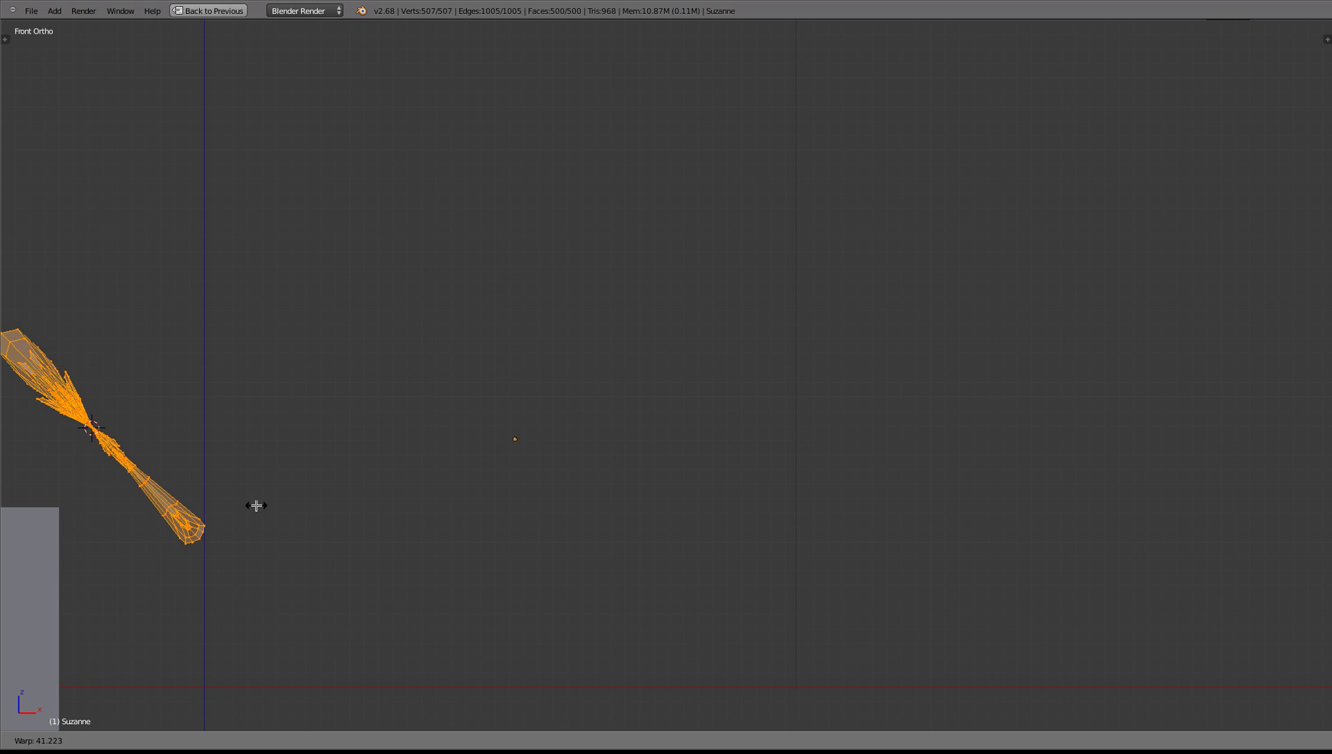
{"action": "key", "text": "Escape"}
{"action": "key", "text": "shift+w"}
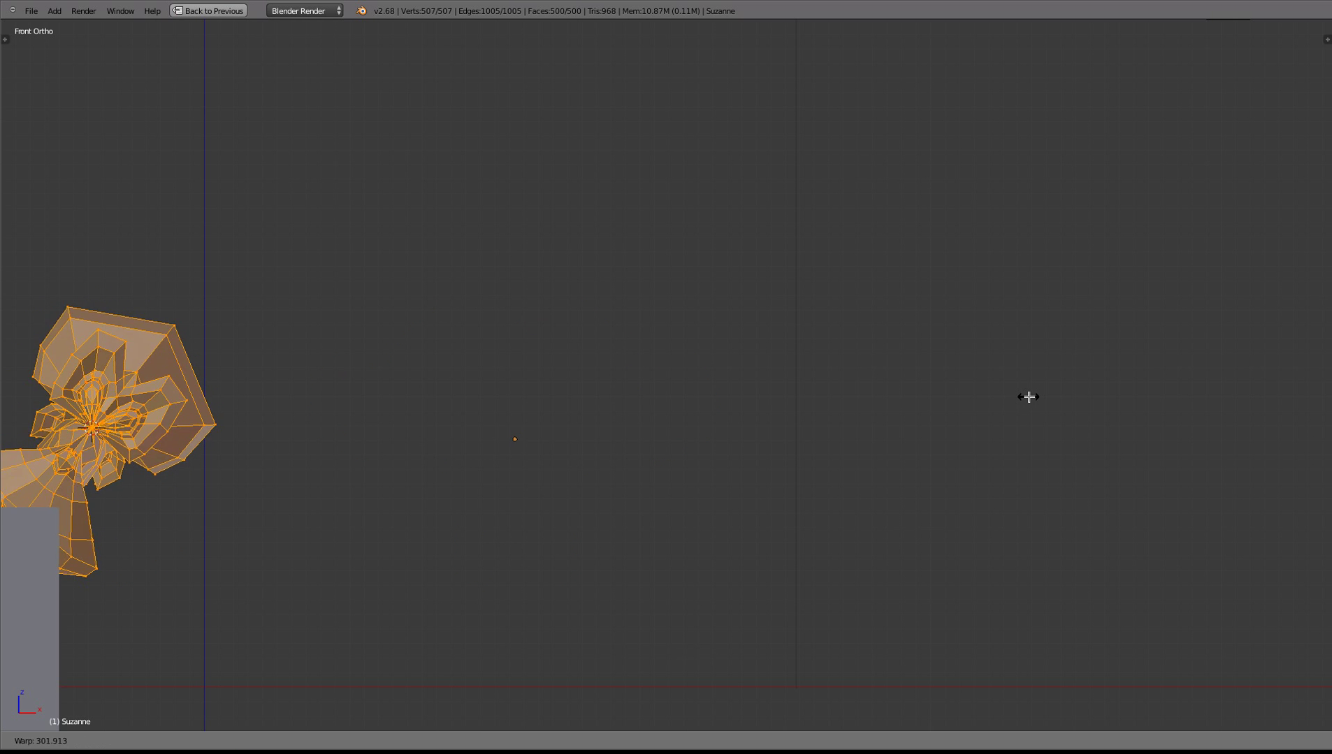
{"action": "key", "text": "Escape"}
Step: Try to warp the head mesh around 3D cursor positions far to its right and high above it
{"action": "left_click", "coordinate": [1099, 367]}
{"action": "key", "text": "shift+w"}
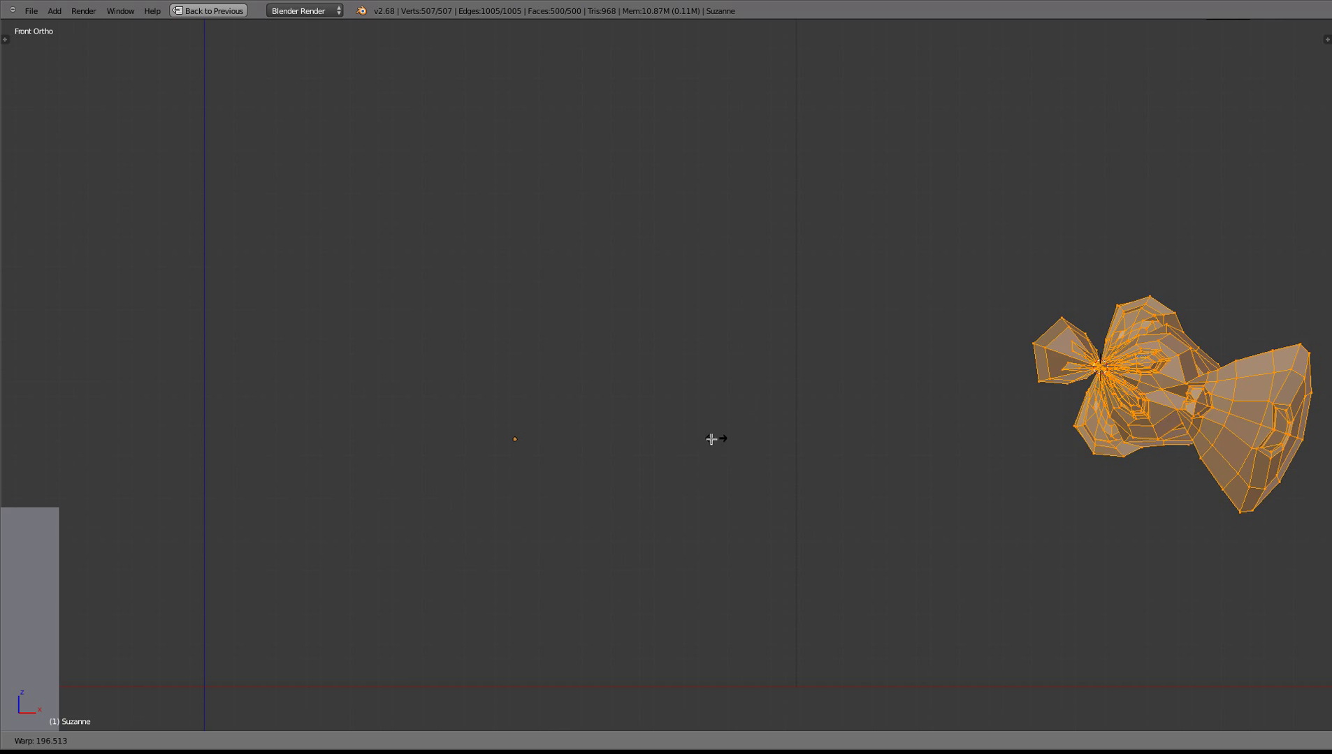
{"action": "key", "text": "Escape"}
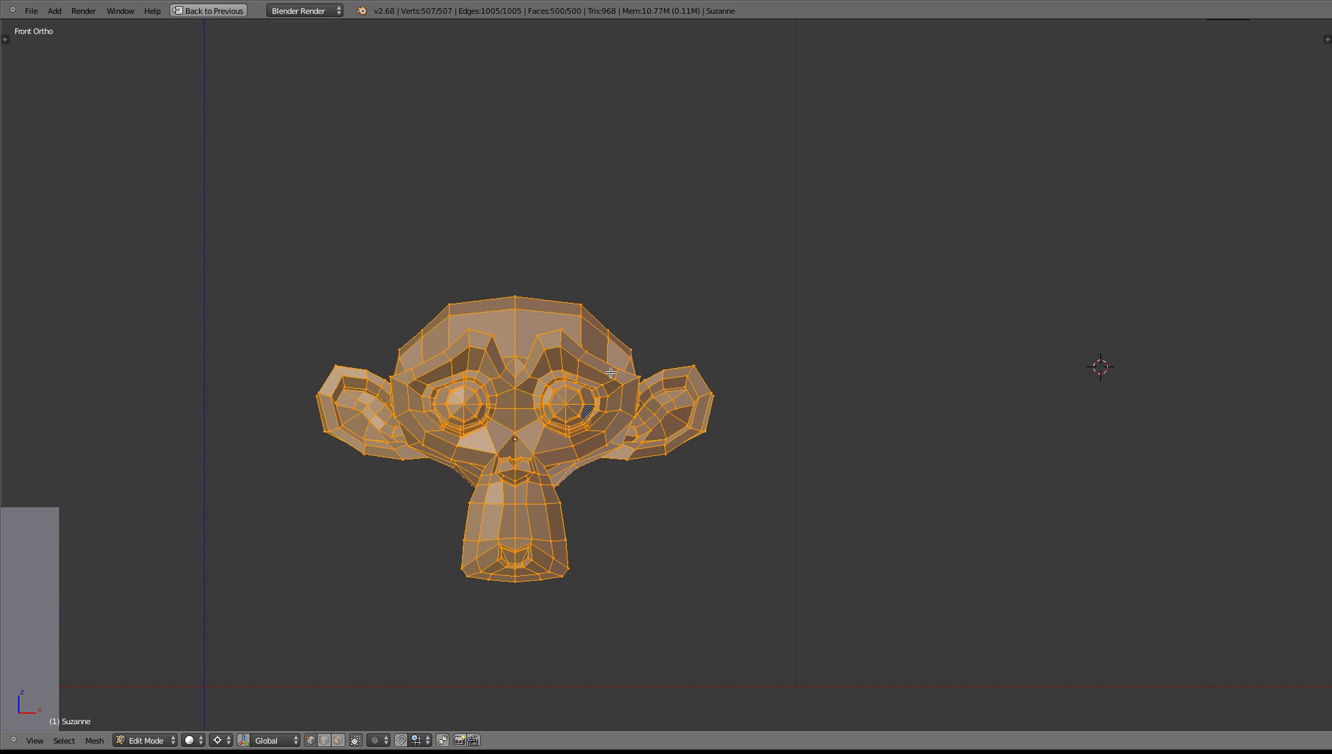
{"action": "left_click", "coordinate": [584, 115]}
{"action": "key", "text": "shift+w"}
{"action": "key", "text": "Escape"}
Step: Try to warp the head mesh around 3D cursor positions at the top of the skull and slightly above it
{"action": "left_click", "coordinate": [510, 299]}
{"action": "key", "text": "shift+w"}
{"action": "key", "text": "Escape"}
{"action": "left_click", "coordinate": [516, 279]}
{"action": "key", "text": "shift+w"}
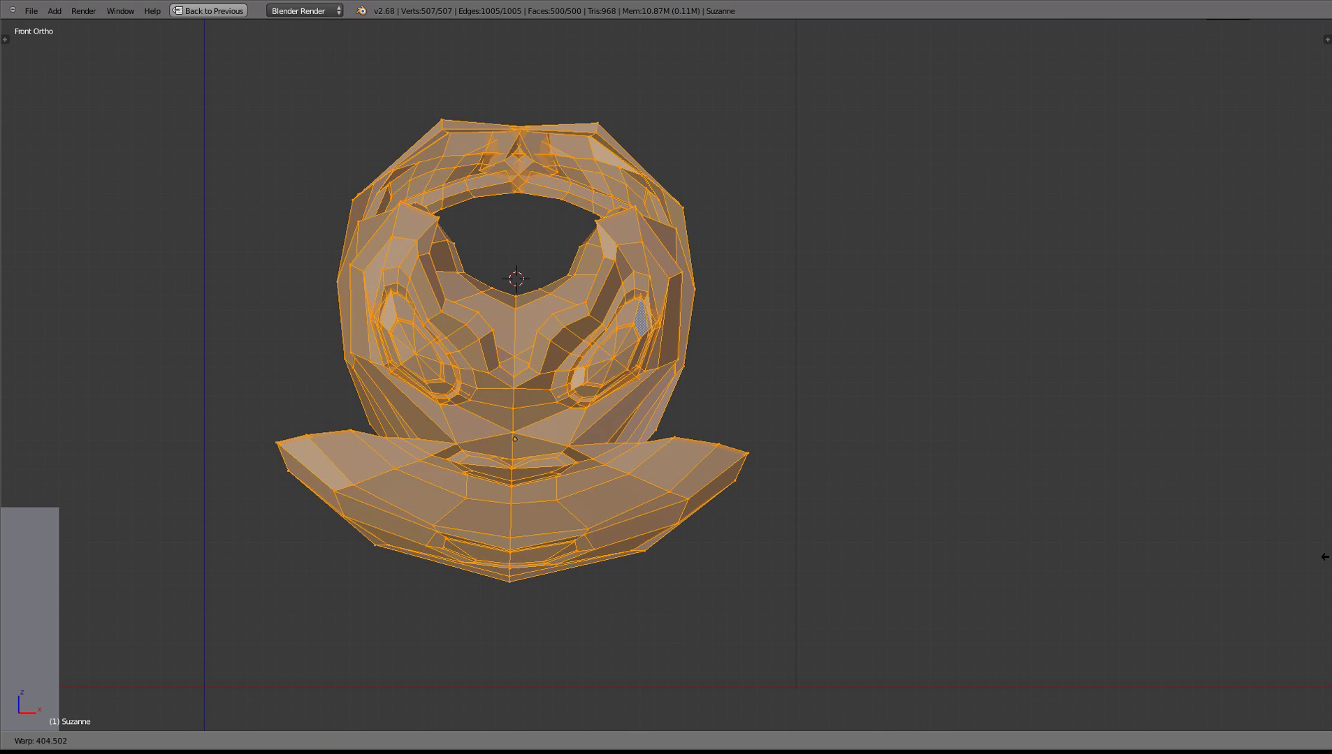
{"action": "key", "text": "Escape"}
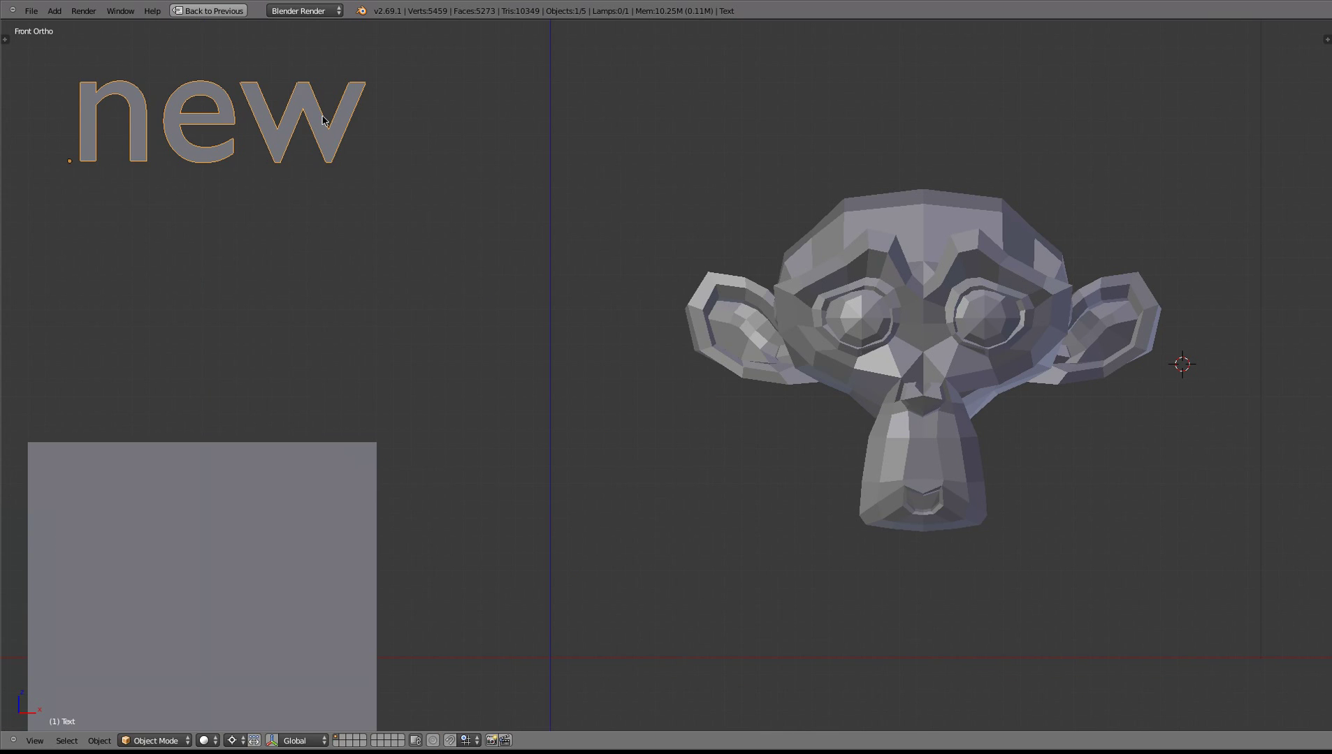
Step: In the scene labelled "new", put the monkey head into Edit Mode and place the 3D cursor just above its crown
{"action": "right_click", "coordinate": [971, 359]}
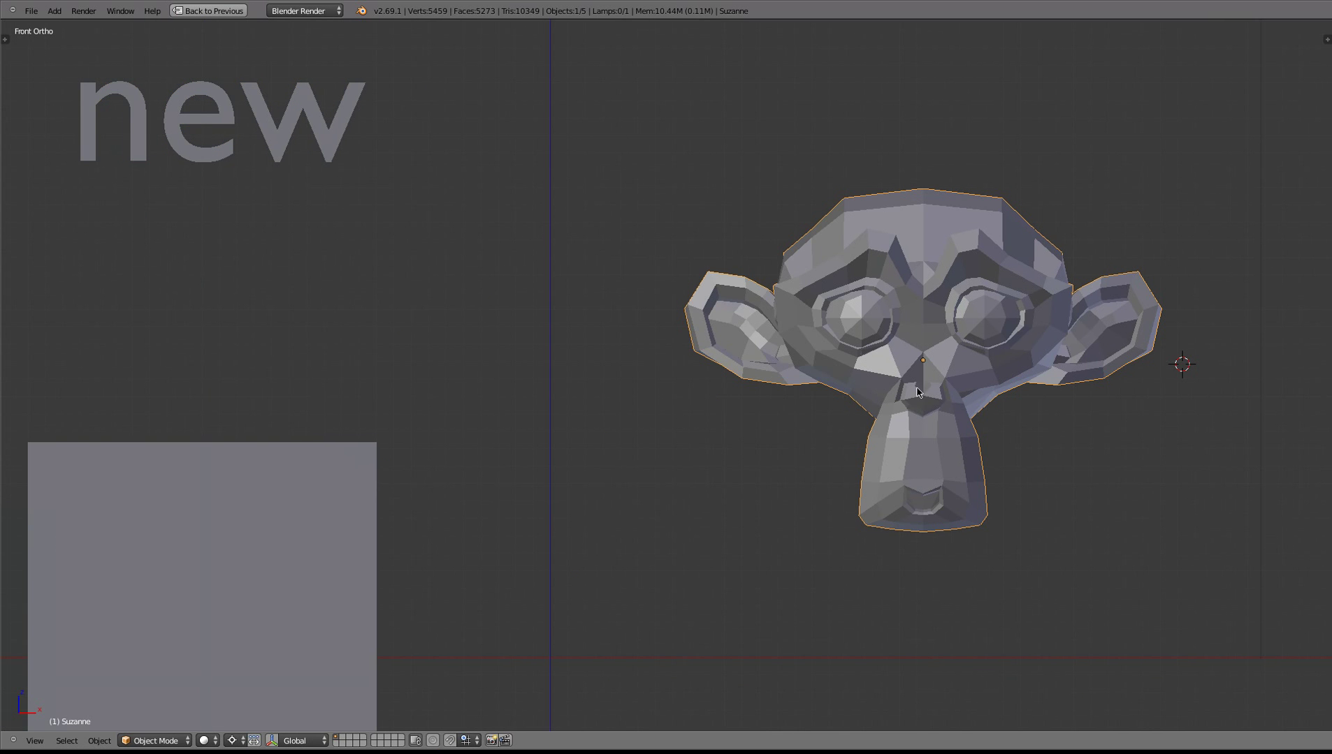
{"action": "key", "text": "Tab"}
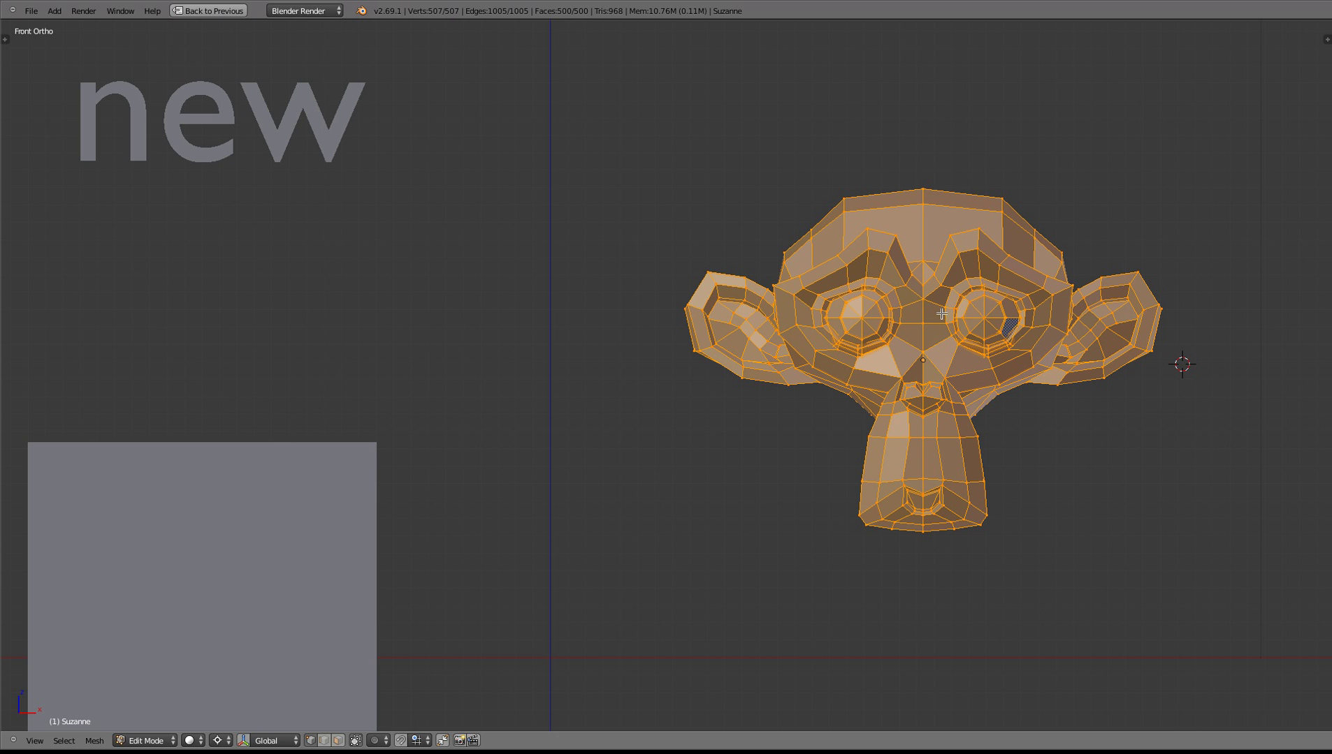
{"action": "left_click", "coordinate": [926, 183]}
{"action": "left_click", "coordinate": [923, 179]}
Step: Try to warp the head mesh around the 3D cursor with clamping on and with clamping off
{"action": "key", "text": "shift+w"}
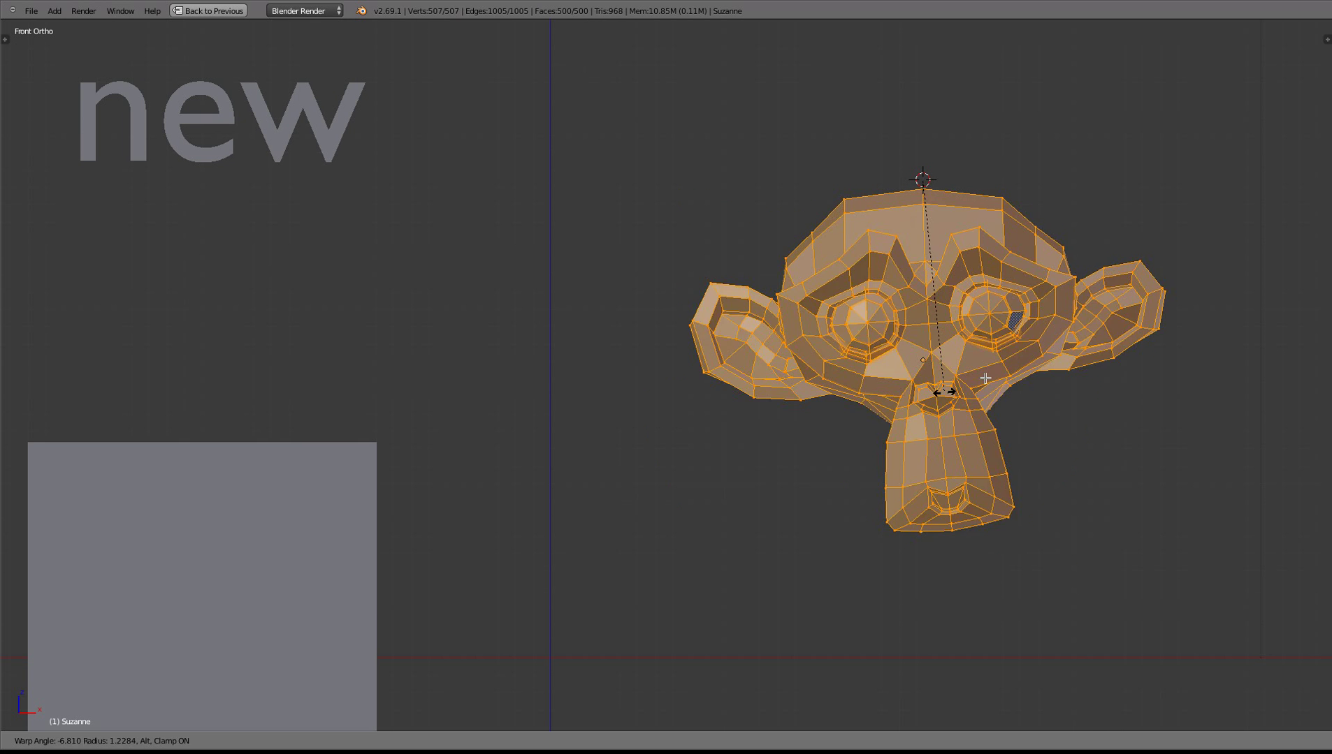
{"action": "key", "text": "Escape"}
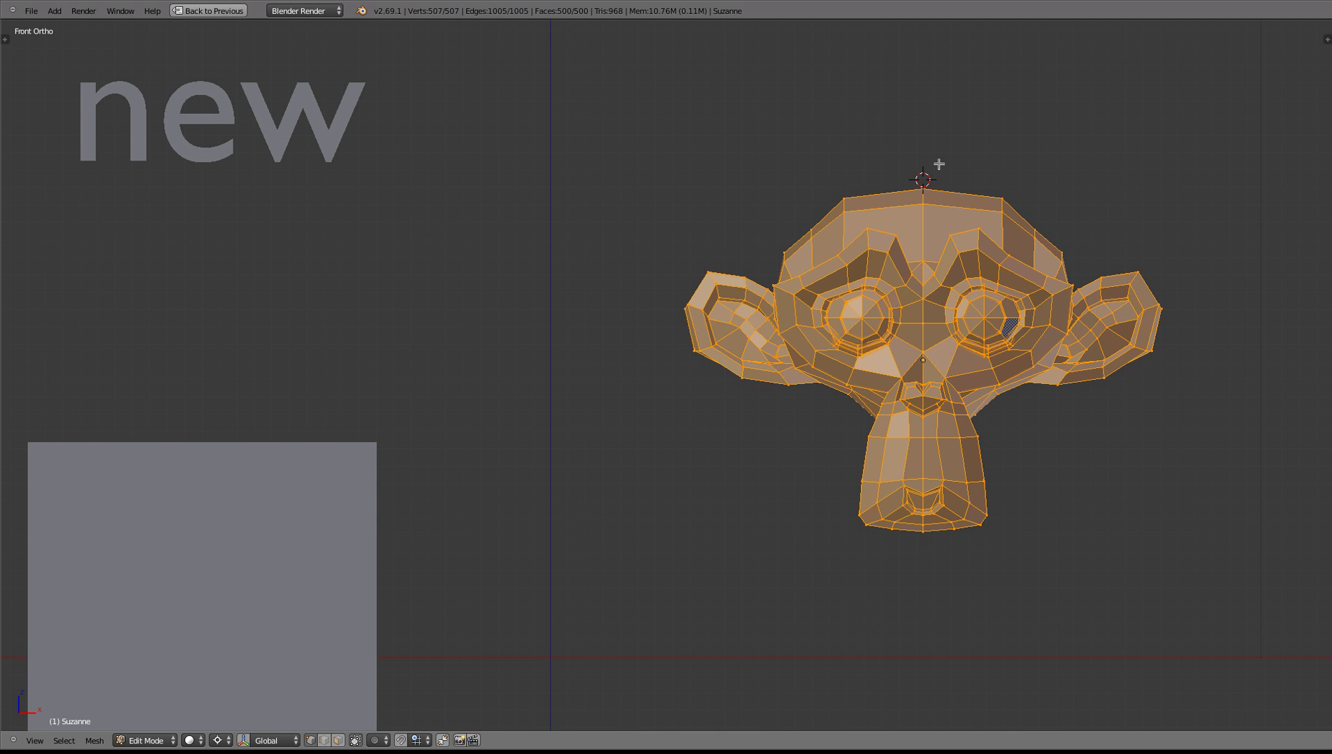
{"action": "key", "text": "shift+w"}
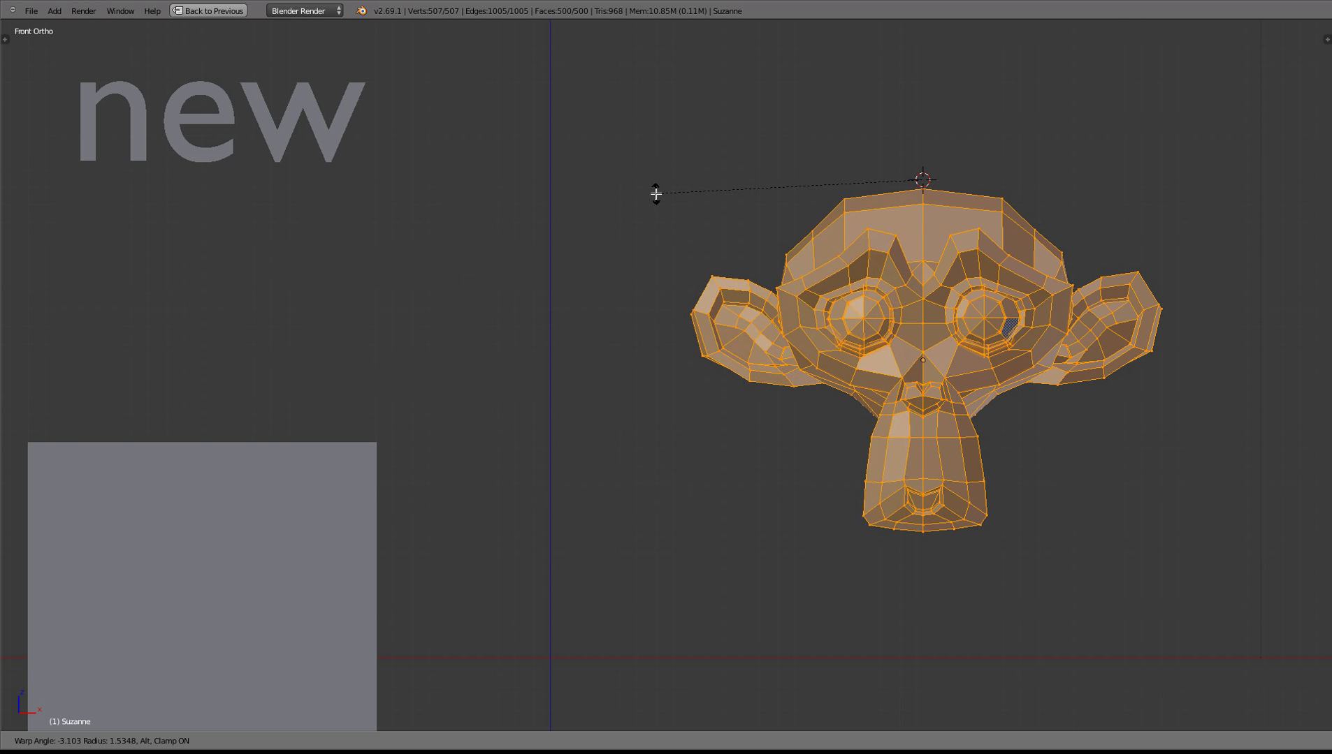
{"action": "key", "text": "alt"}
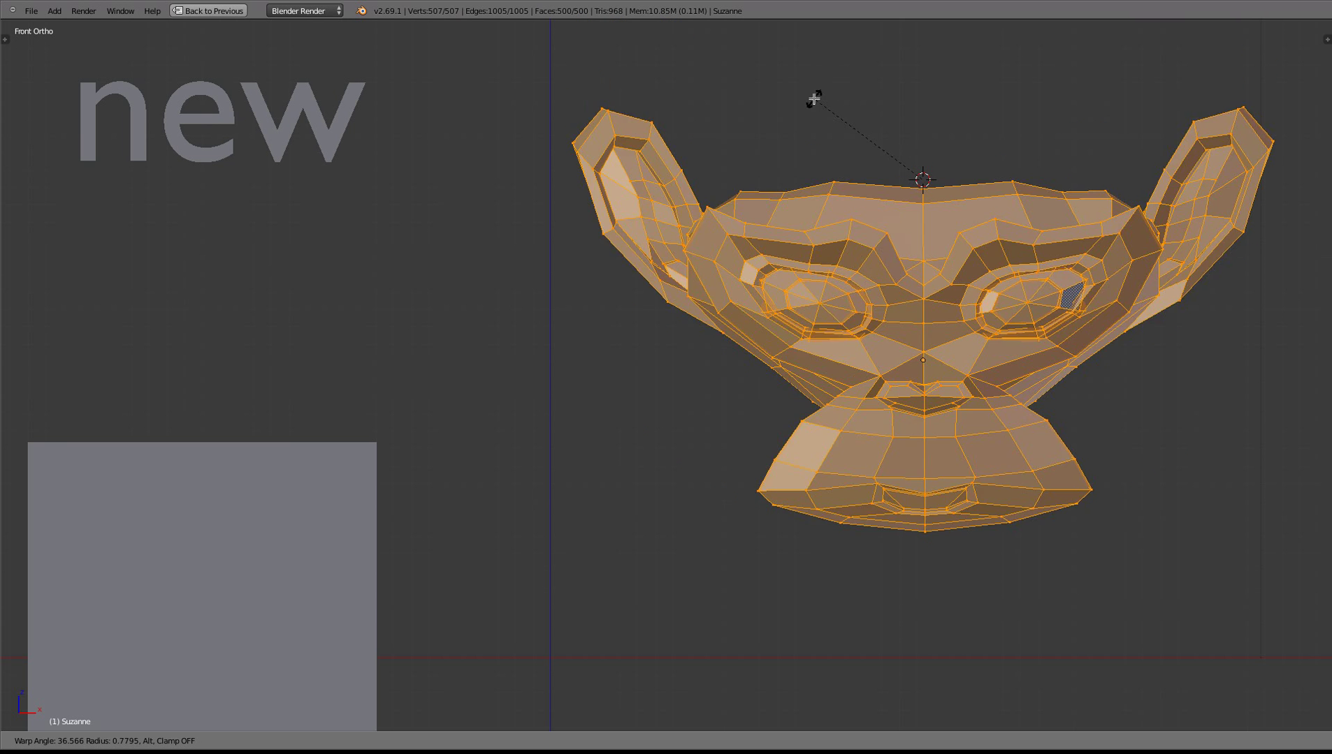
{"action": "key", "text": "Escape"}
Step: Leave the monkey head's Edit Mode, select the tall subdivided block and enter Edit Mode on it
{"action": "key", "text": "Tab"}
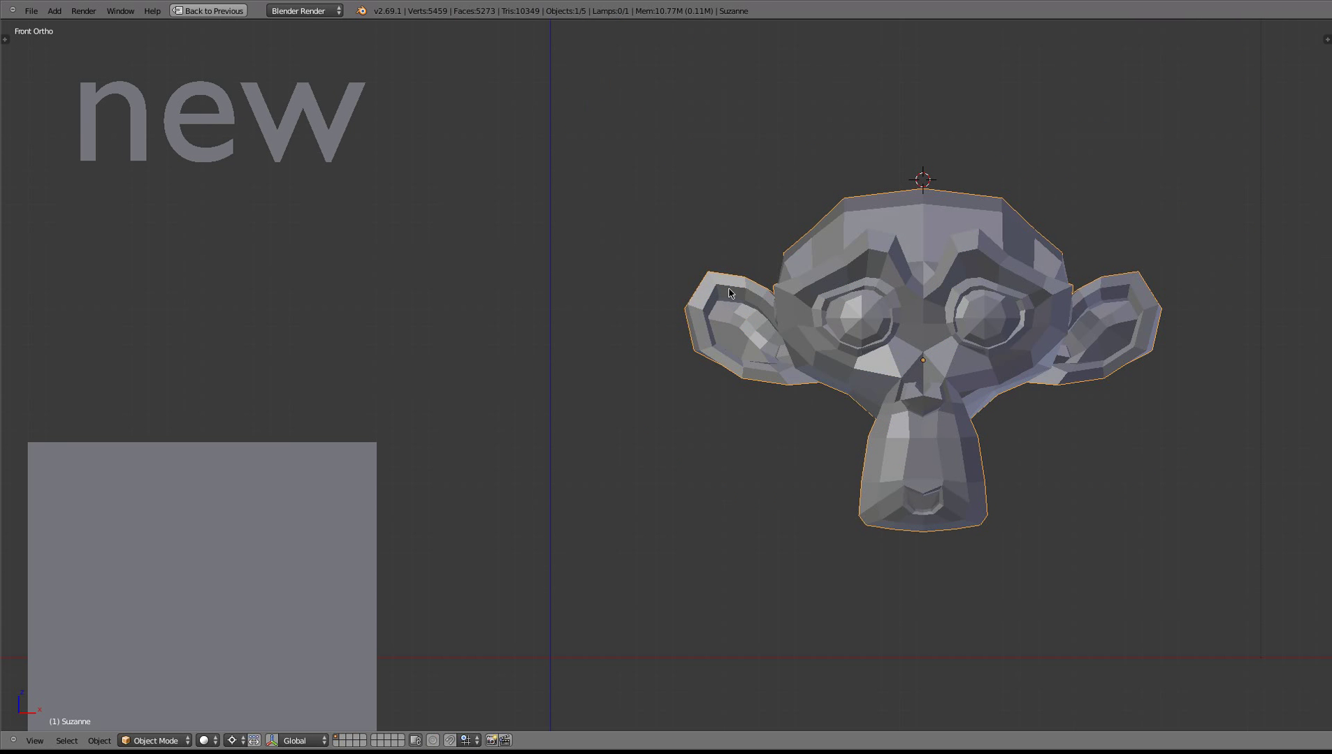
{"action": "right_click", "coordinate": [359, 518]}
{"action": "scroll", "coordinate": [404, 508], "scroll_direction": "down", "scroll_amount": 5}
{"action": "middle_click_drag", "start_coordinate": [510, 510], "coordinate": [573, 220], "text": "shift"}
{"action": "key", "text": "Tab"}
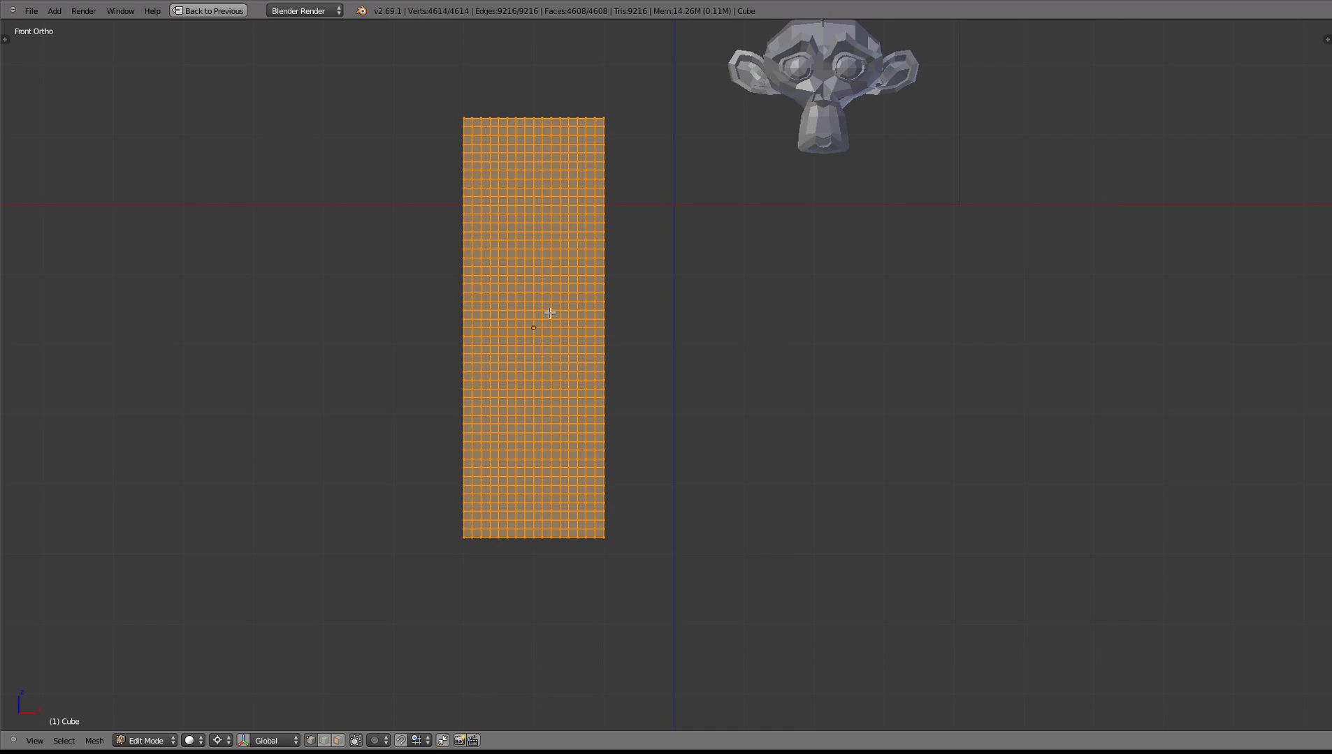
Step: Warp the block around successive 3D cursor positions from its base up to its middle, bending it in alternating directions
{"action": "scroll", "coordinate": [550, 313], "scroll_direction": "up", "scroll_amount": 2}
{"action": "middle_click_drag", "start_coordinate": [528, 381], "coordinate": [683, 354], "text": "shift"}
{"action": "left_click", "coordinate": [623, 572]}
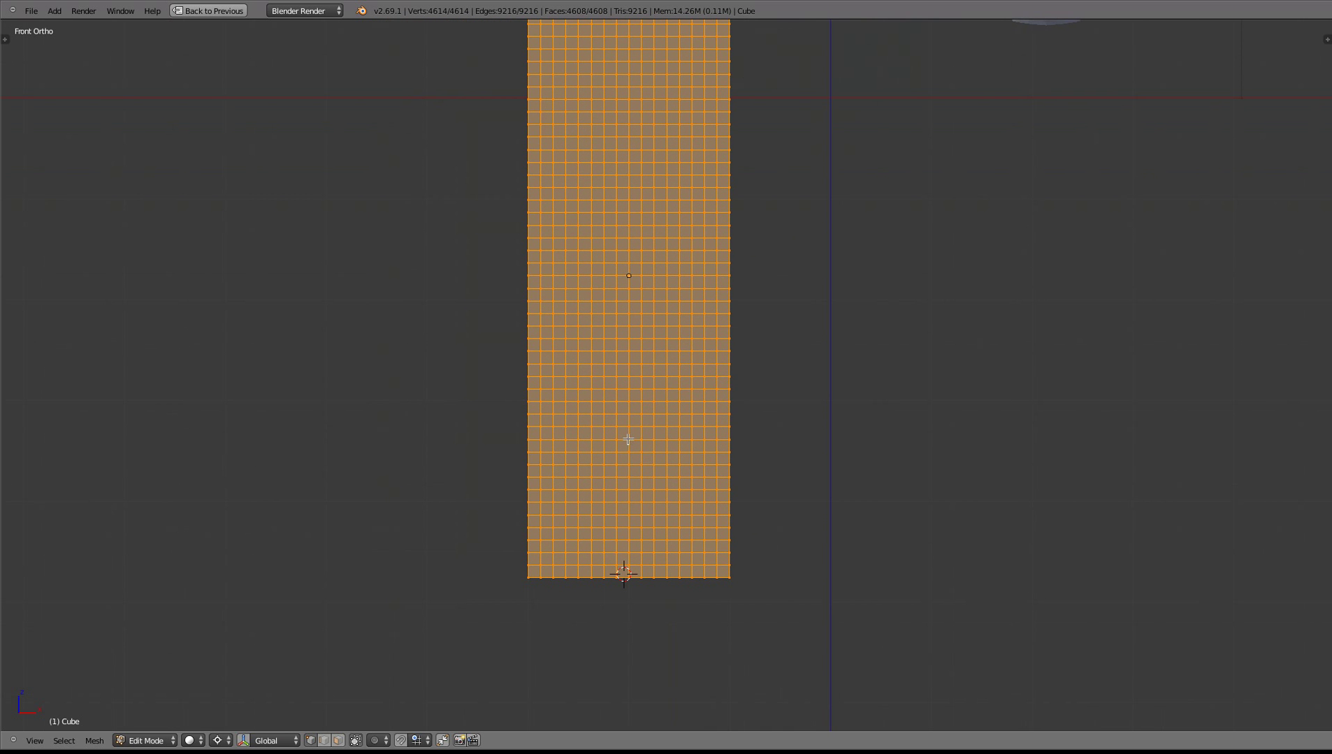
{"action": "key", "text": "shift+w"}
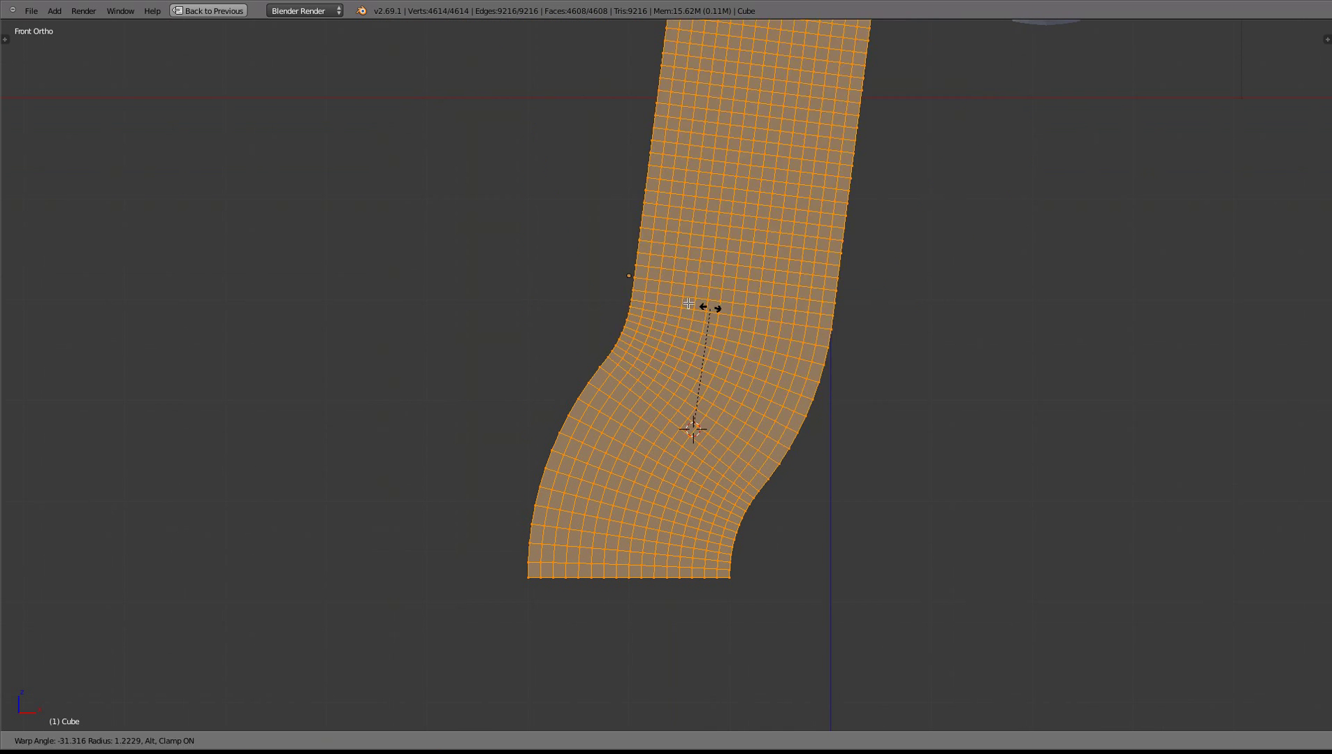
{"action": "left_click", "coordinate": [644, 291]}
{"action": "key", "text": "shift+w"}
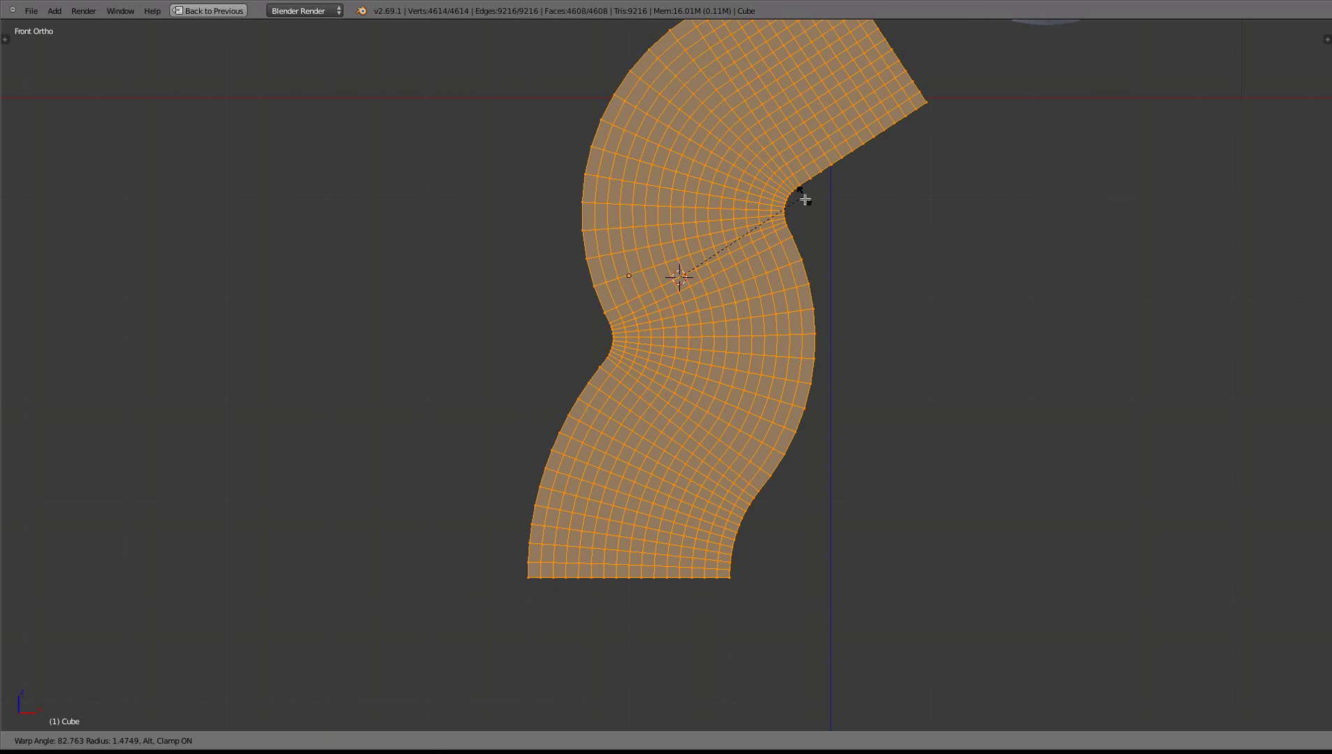
{"action": "left_click", "coordinate": [817, 114]}
Step: Place the 3D cursor in the block's tilted upper part and warp its top end back to nearly upright
{"action": "middle_click_drag", "start_coordinate": [817, 113], "coordinate": [756, 303], "text": "shift"}
{"action": "left_click", "coordinate": [705, 258]}
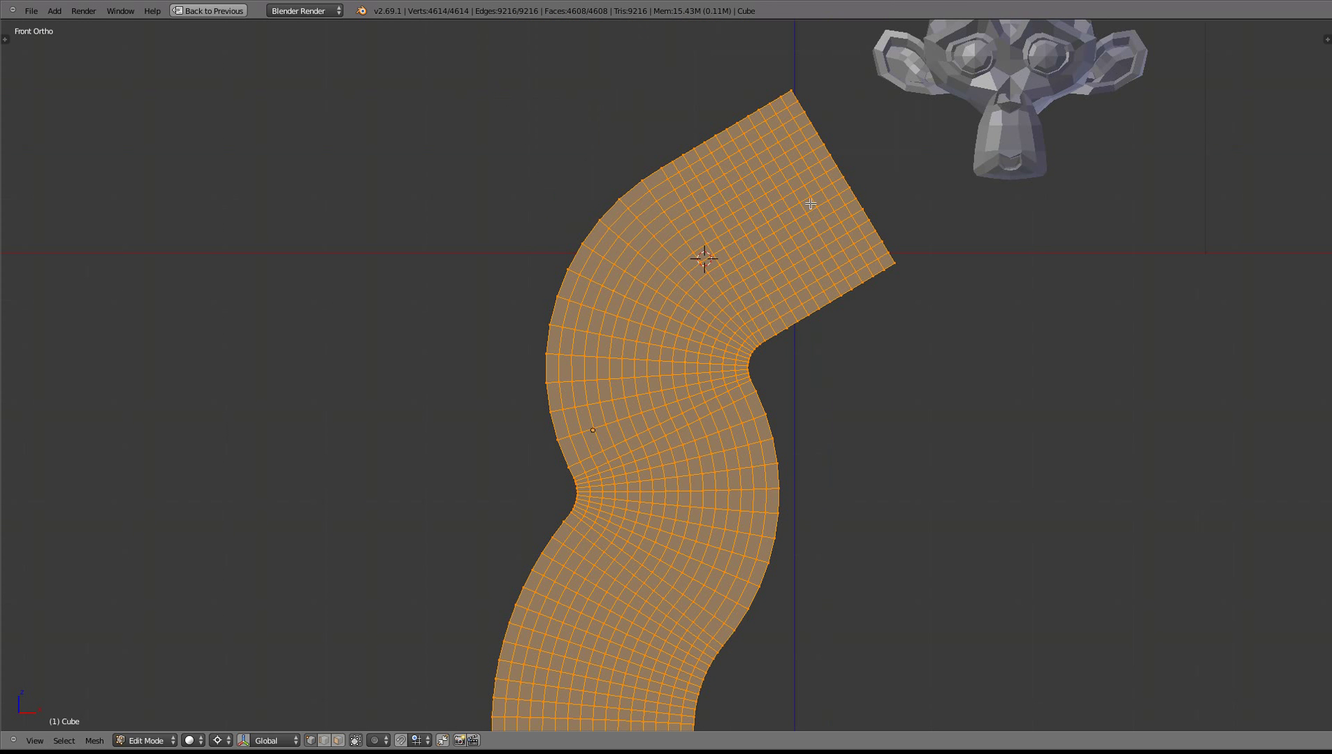
{"action": "key", "text": "shift+w"}
{"action": "left_click", "coordinate": [707, 131]}
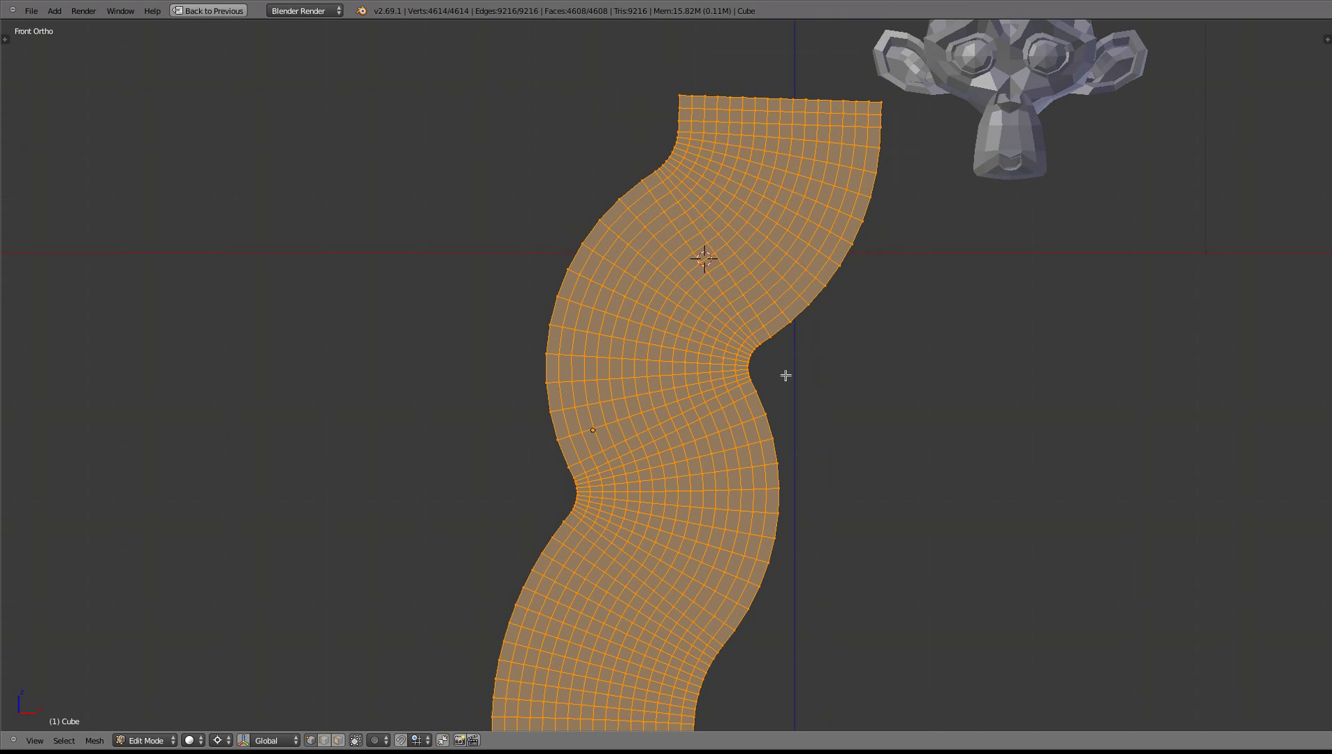
Step: Try to warp the wavy block around a 3D cursor at its middle with clamping on and off, and undo its earlier bends
{"action": "scroll", "coordinate": [706, 442], "scroll_direction": "down", "scroll_amount": 2}
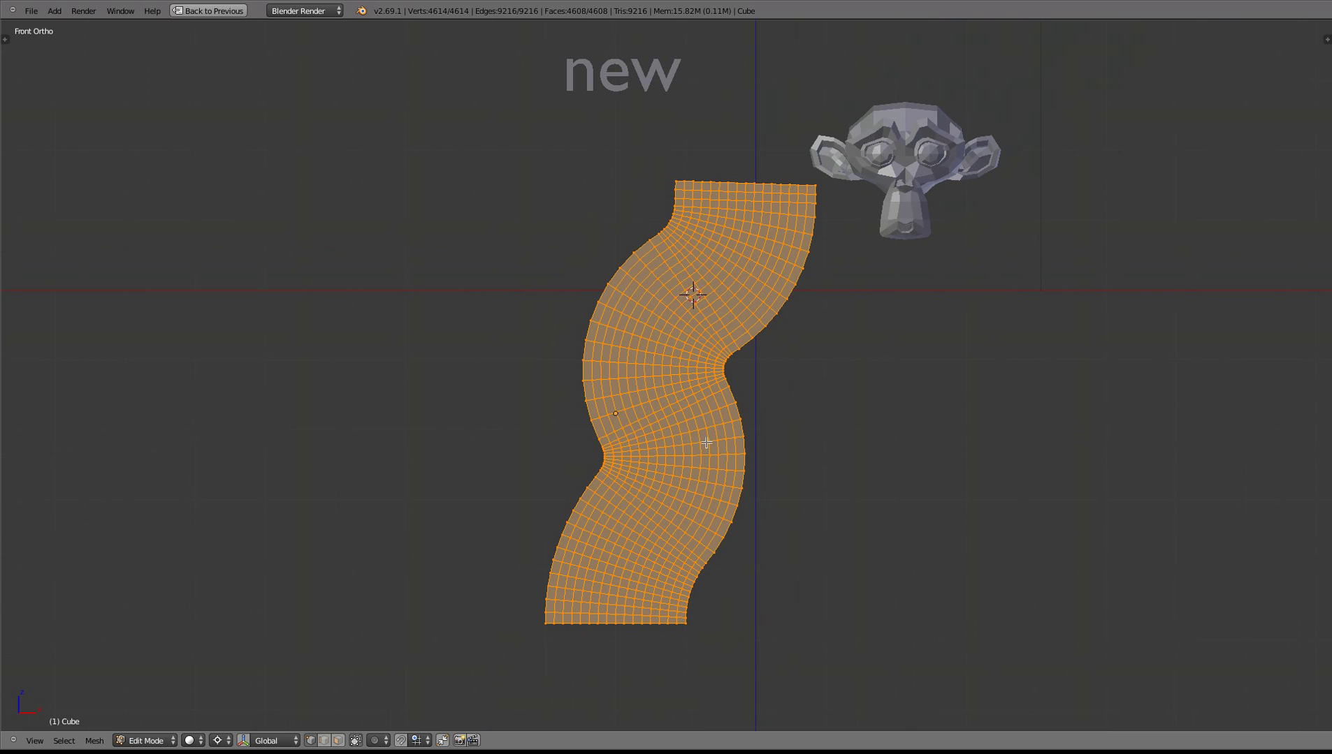
{"action": "left_click", "coordinate": [689, 377]}
{"action": "left_click", "coordinate": [673, 383]}
{"action": "key", "text": "shift+w"}
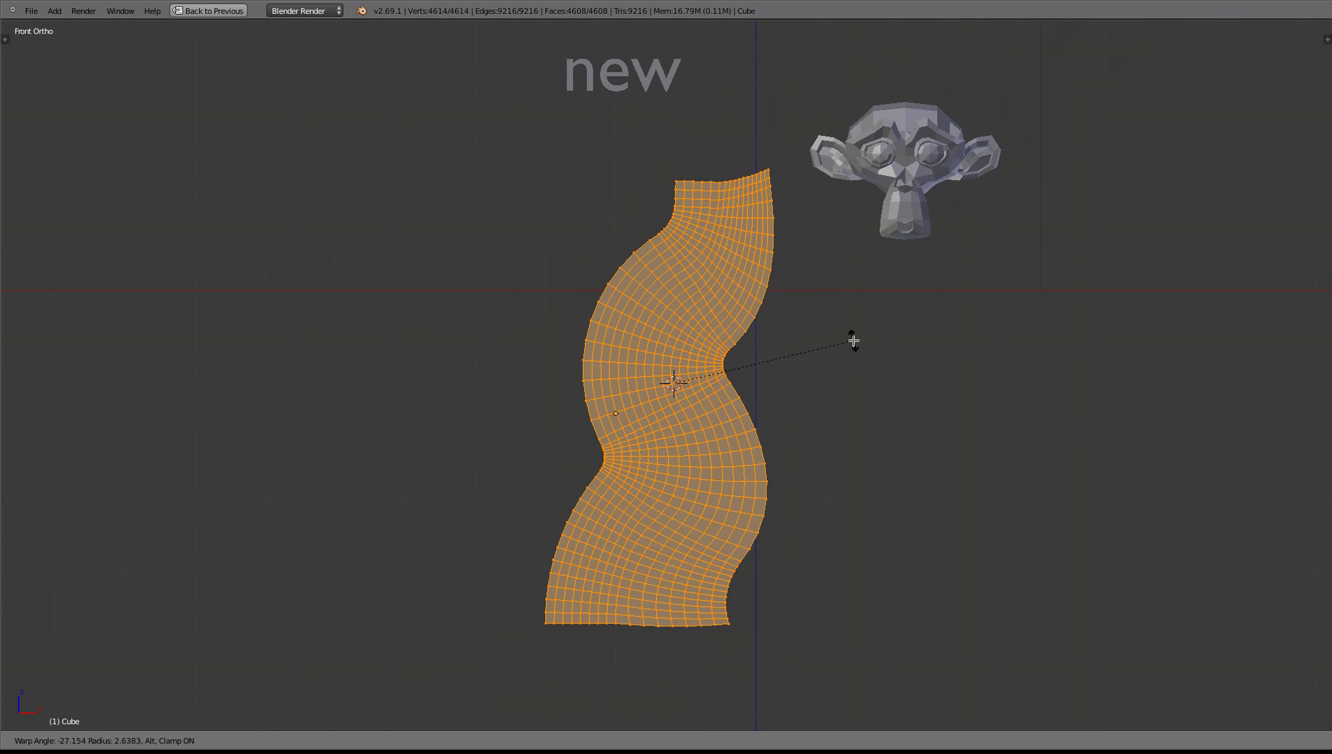
{"action": "key", "text": "alt"}
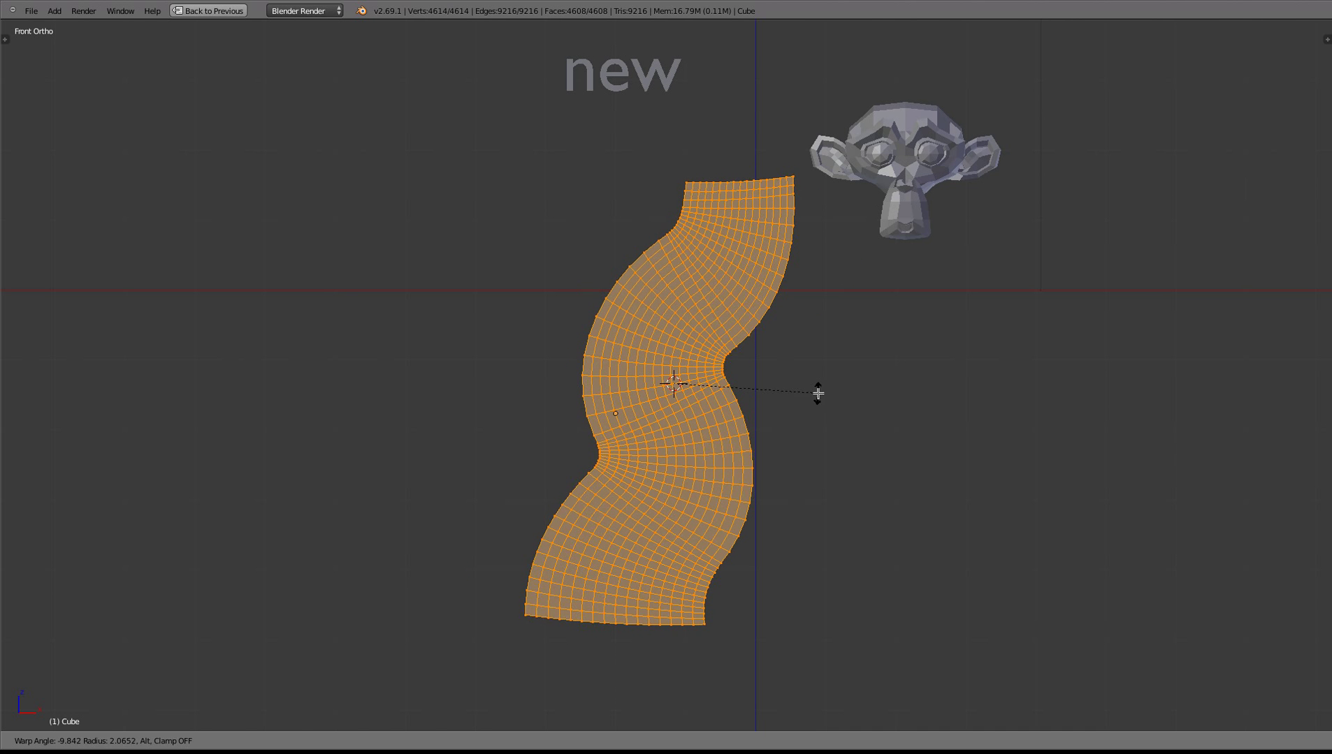
{"action": "key", "text": "Escape"}
{"action": "key", "text": "ctrl+z"}
{"action": "key", "text": "ctrl+z"}
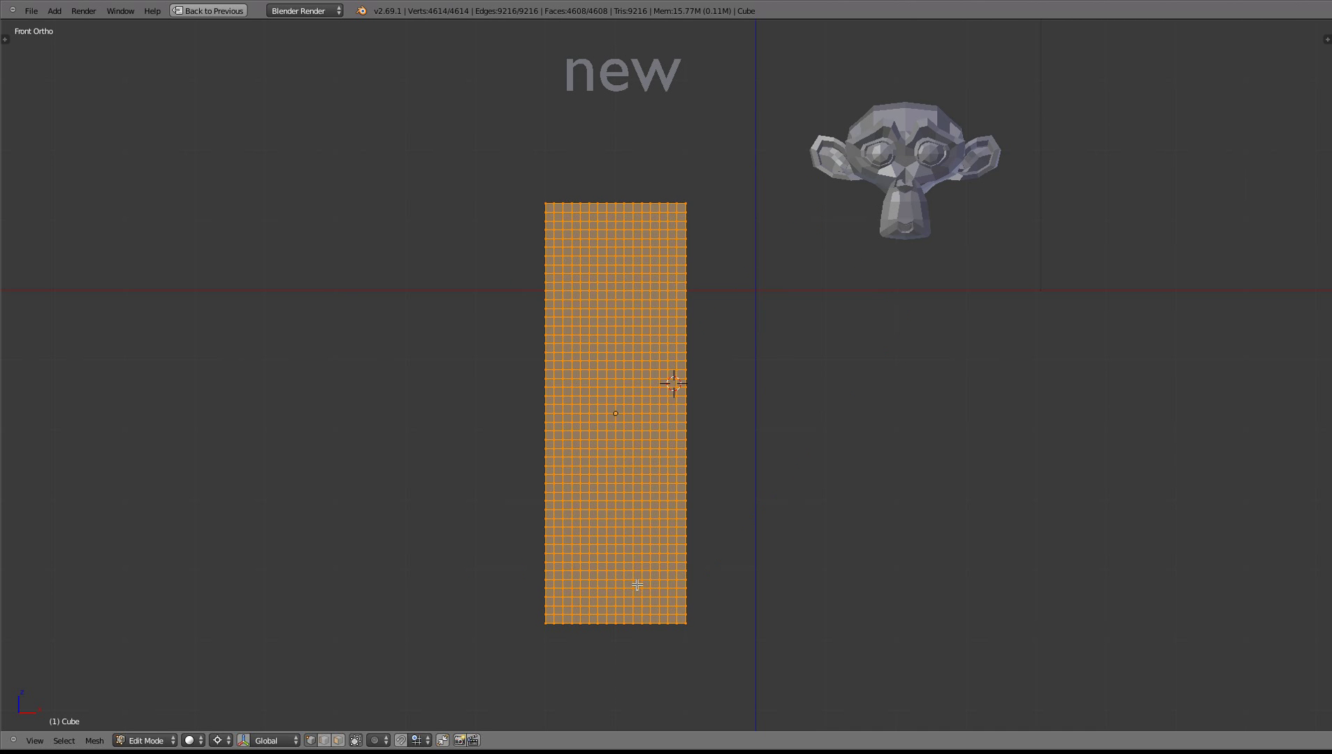
Step: Warp the straight block about 79° around a 3D cursor in its lower part, and warp it further around the bend's inner corner
{"action": "left_click", "coordinate": [633, 497]}
{"action": "key", "text": "shift+w"}
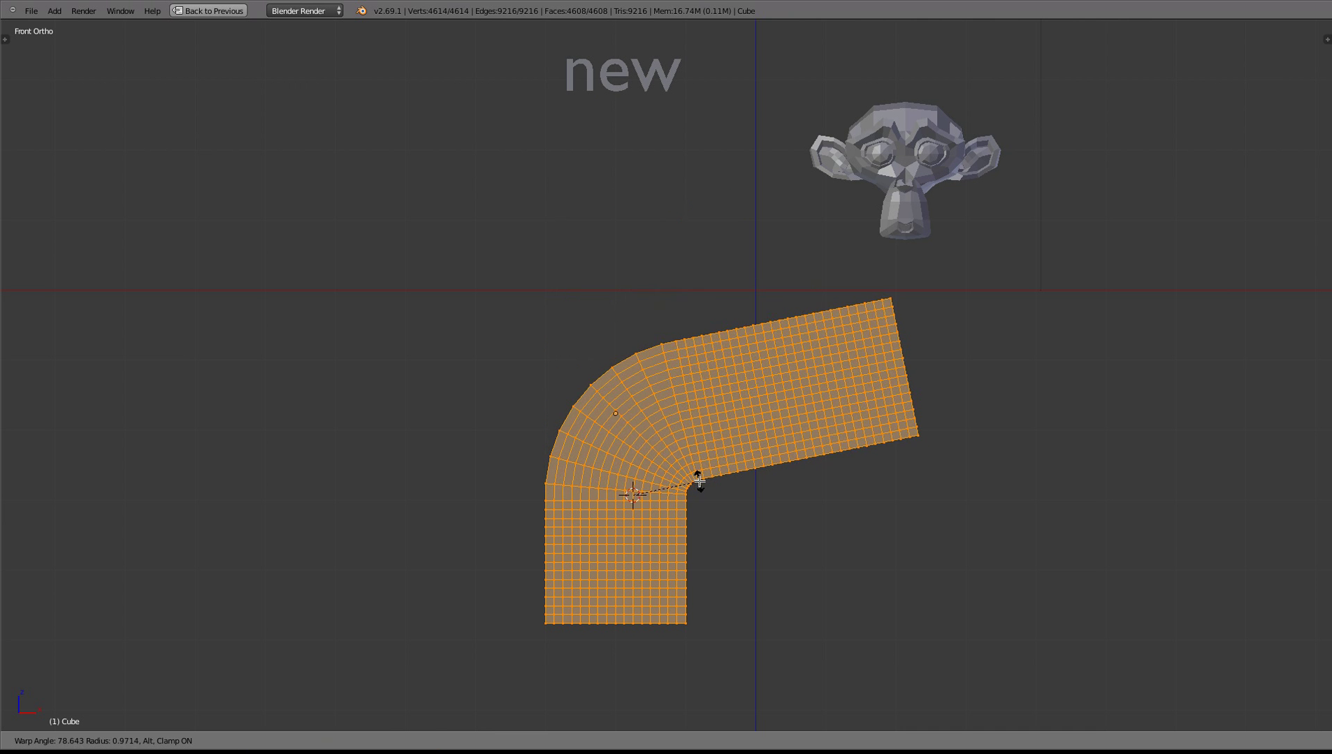
{"action": "left_click", "coordinate": [699, 482]}
{"action": "left_click", "coordinate": [800, 453]}
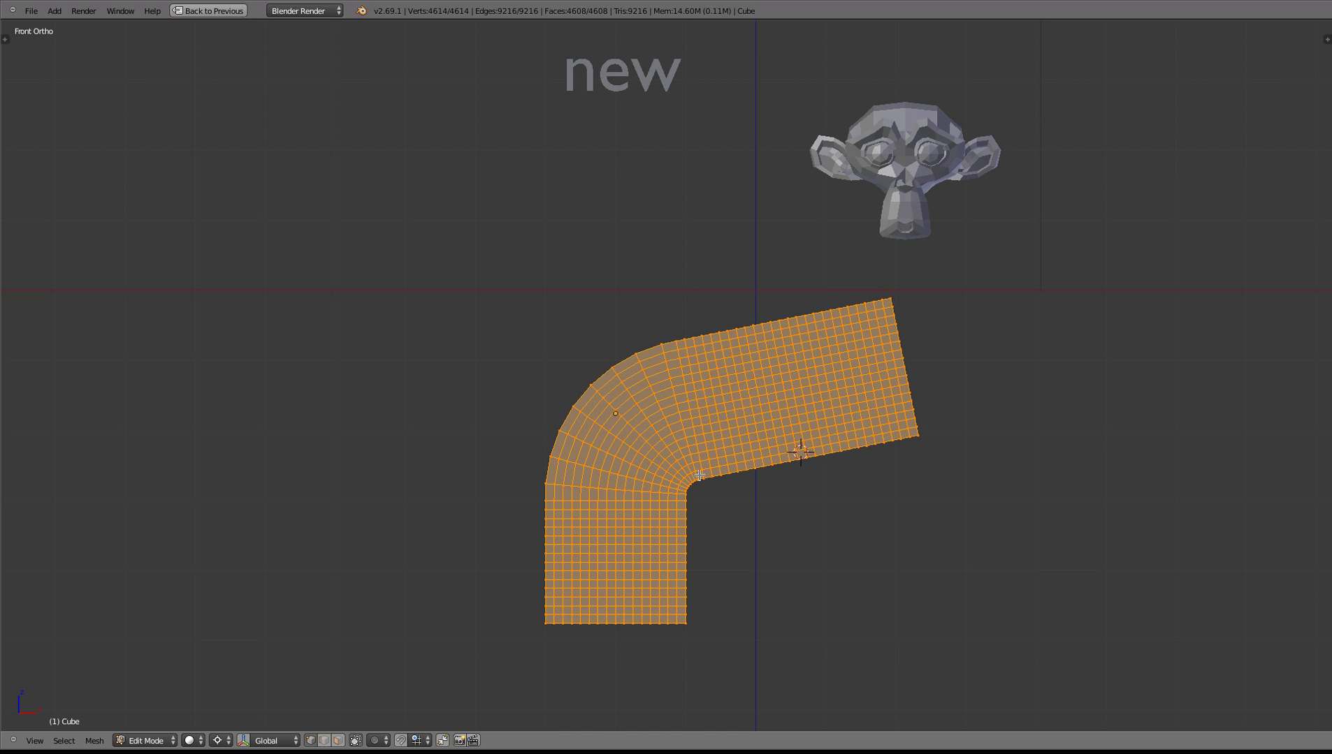
{"action": "key", "text": "shift+w"}
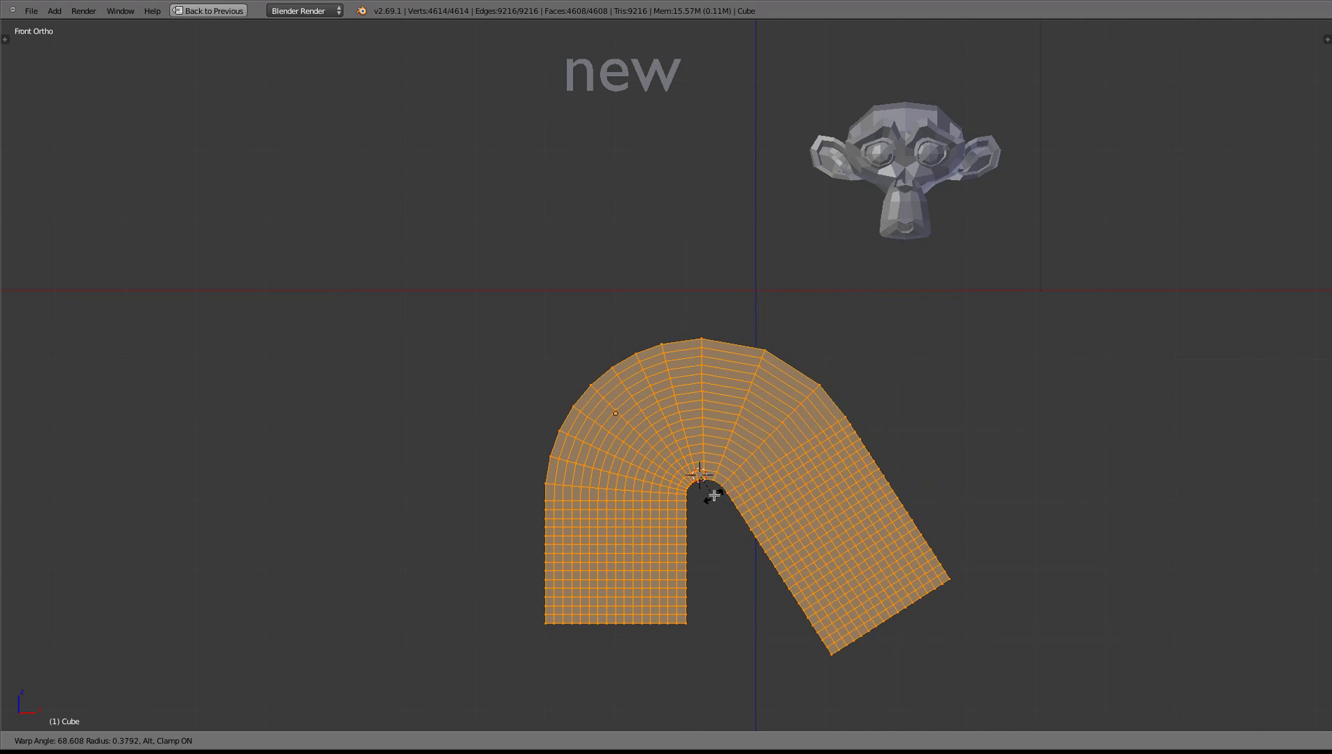
{"action": "left_click", "coordinate": [768, 441]}
Step: Undo the last bends and try to warp the straight block about 73° around a 3D cursor near its base
{"action": "key", "text": "ctrl+z"}
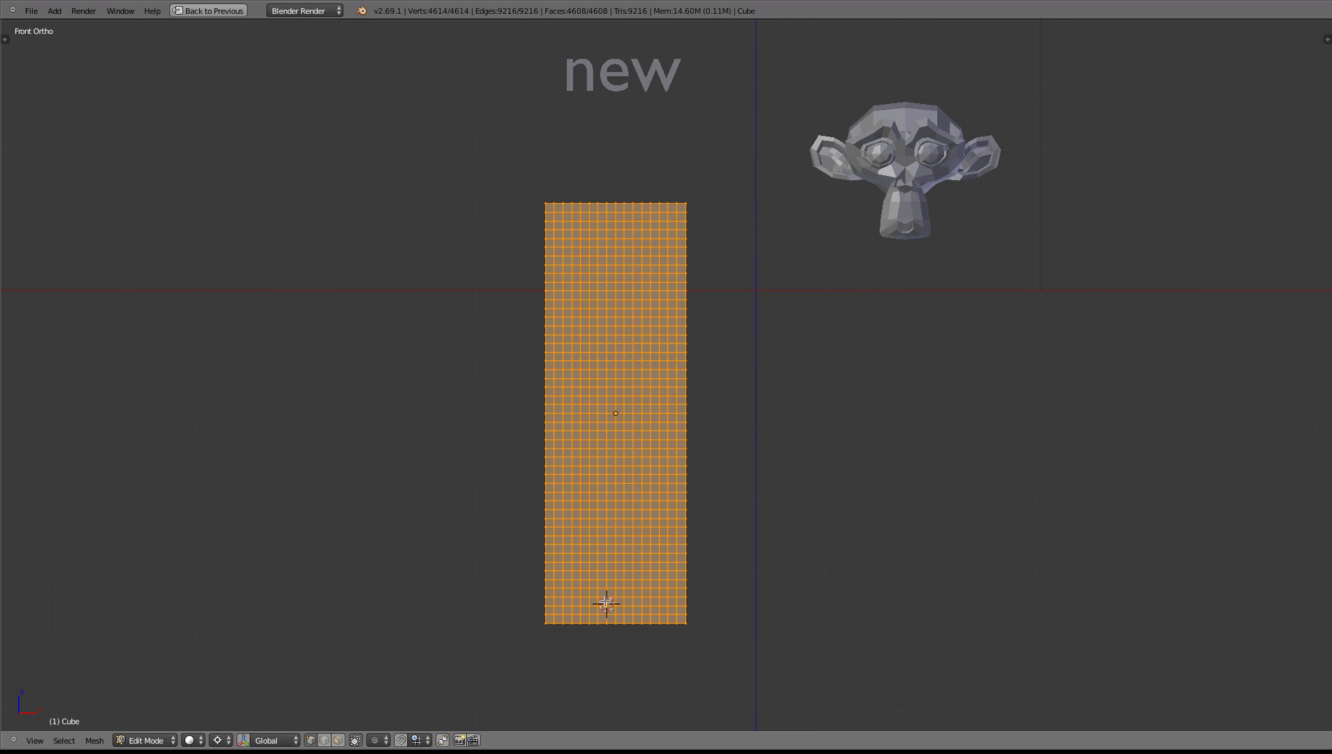
{"action": "key", "text": "shift+w"}
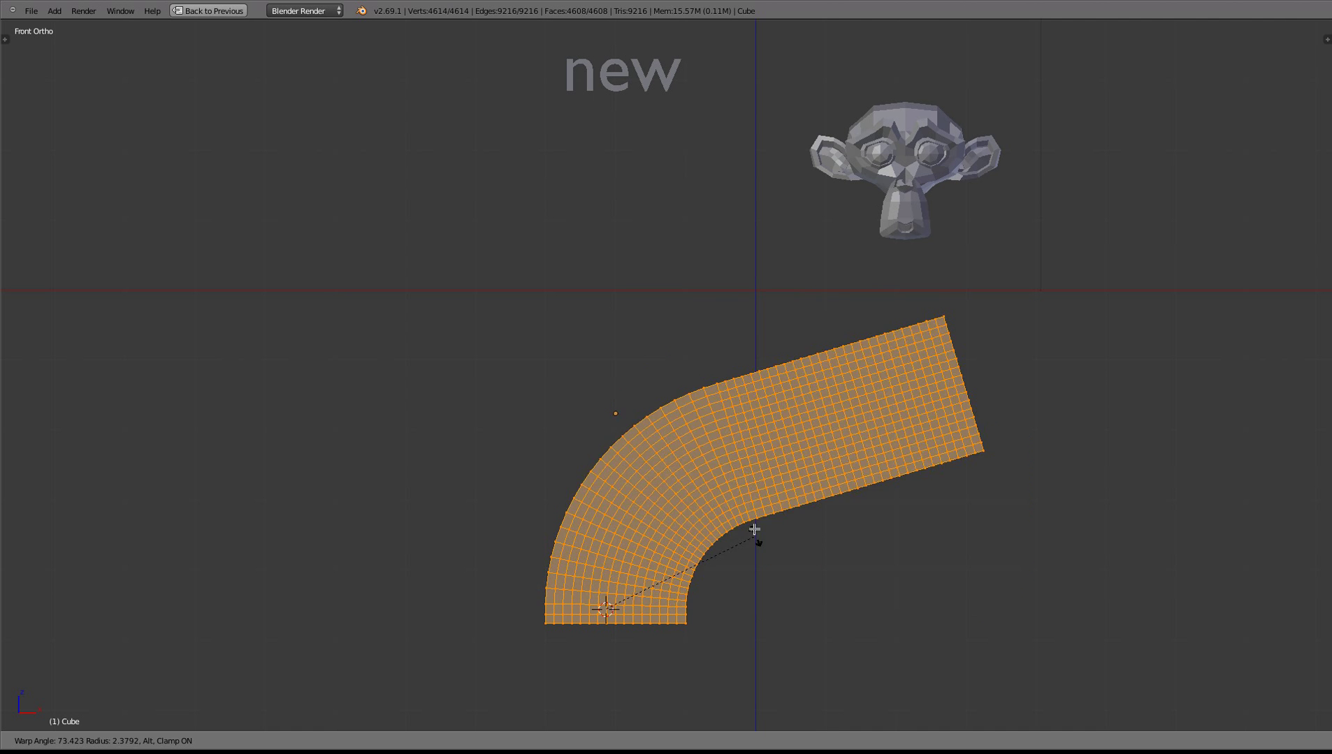
{"action": "key", "text": "Escape"}
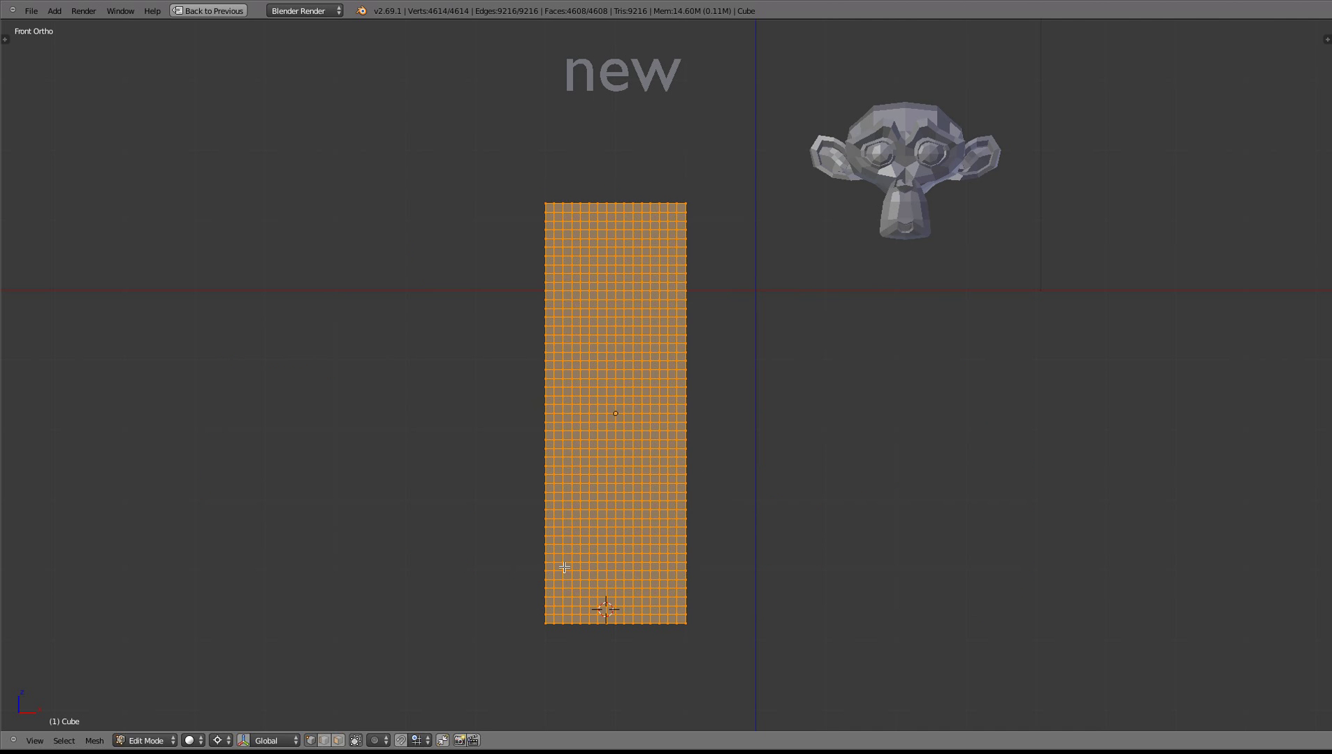
Step: Deselect the block's lower half through the mesh in wireframe shading, return to solid shading and enable Proportional Editing
{"action": "key", "text": "z"}
{"action": "key", "text": "b"}
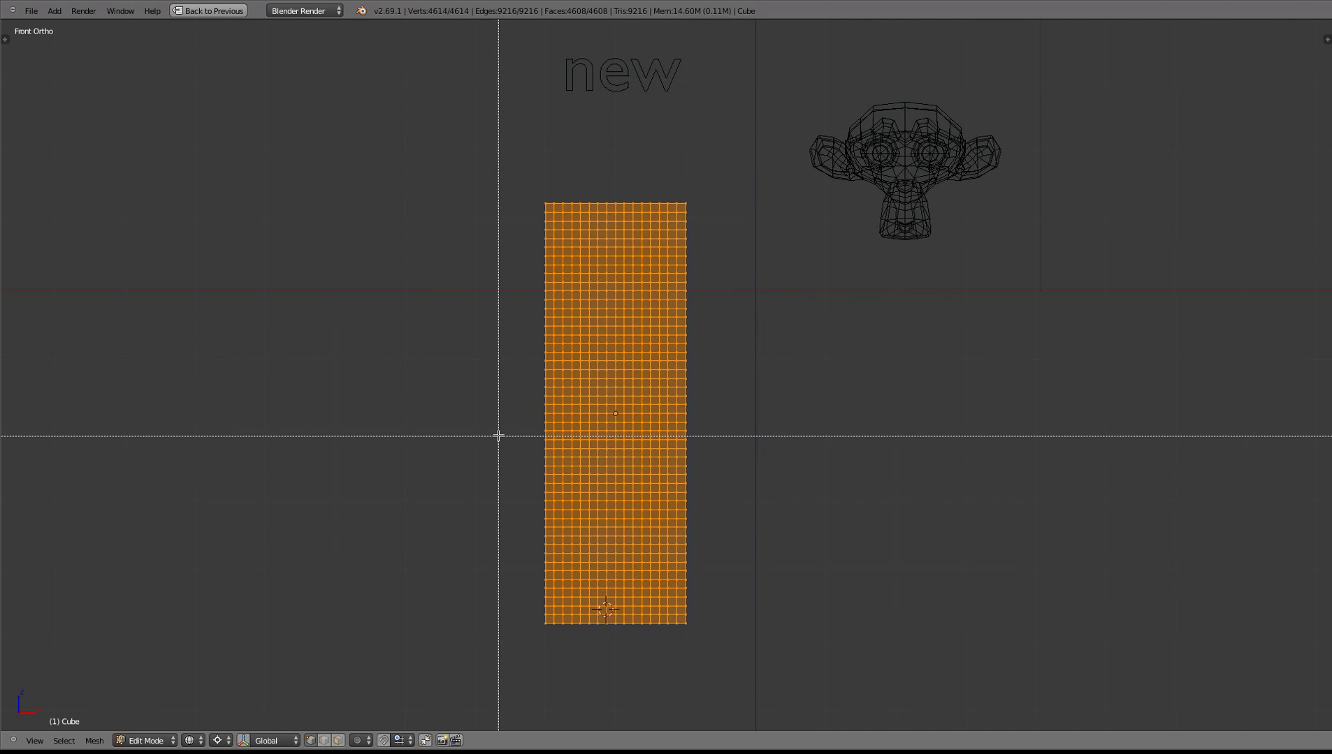
{"action": "left_click_drag", "start_coordinate": [498, 436], "coordinate": [728, 609]}
{"action": "middle_click_drag", "start_coordinate": [727, 610], "coordinate": [728, 610]}
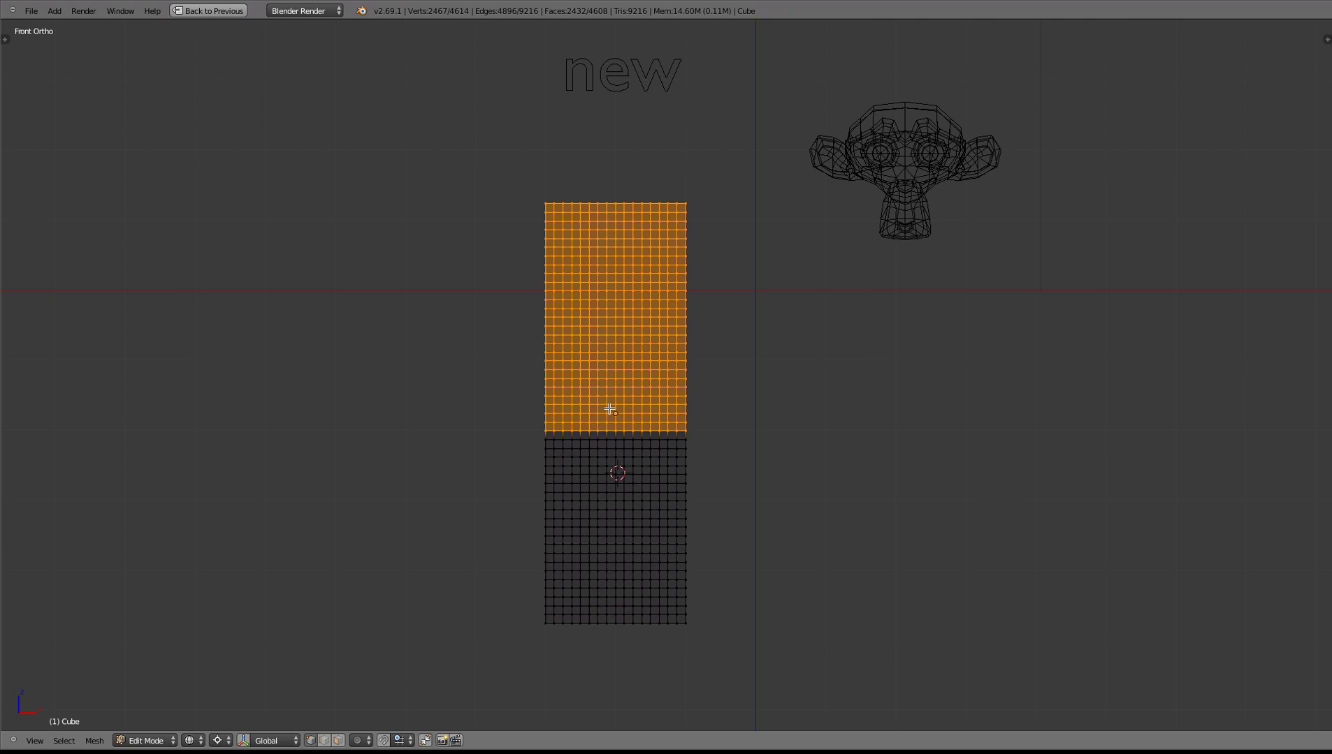
{"action": "key", "text": "z"}
{"action": "left_click", "coordinate": [377, 741]}
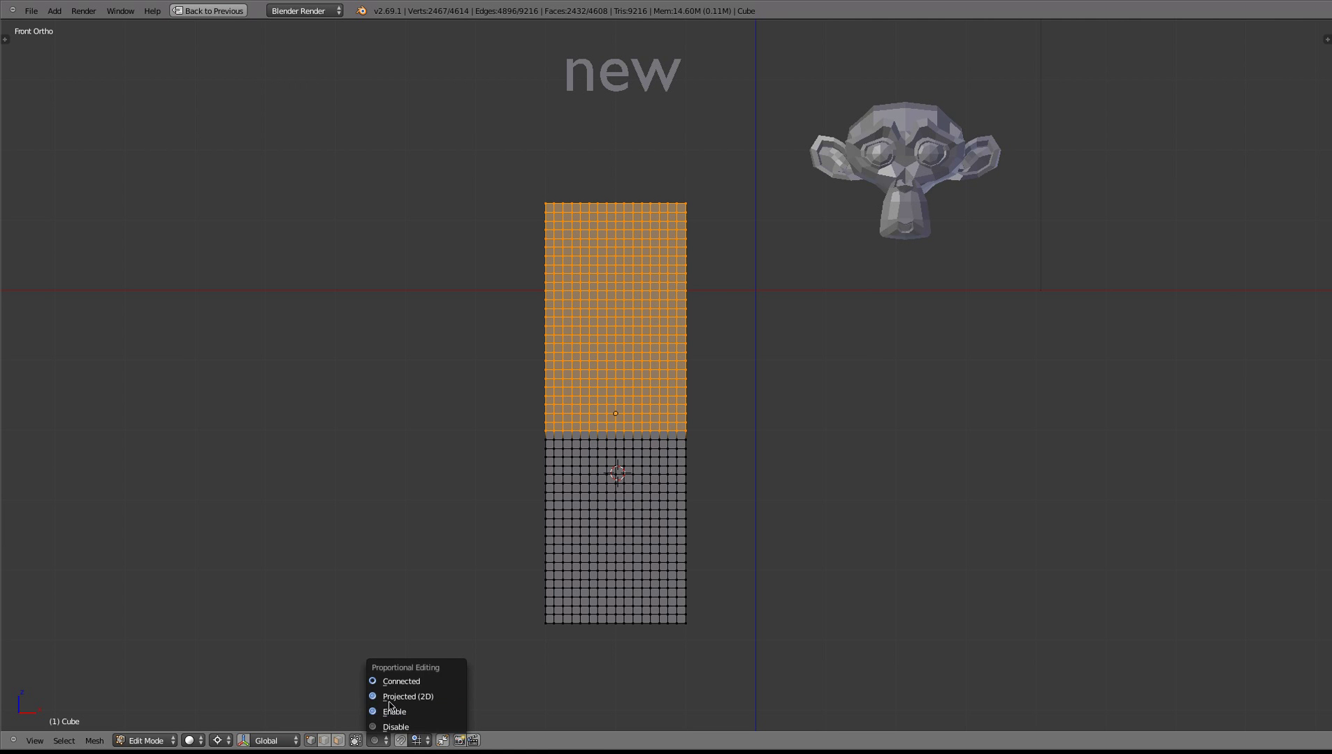
{"action": "left_click", "coordinate": [390, 711]}
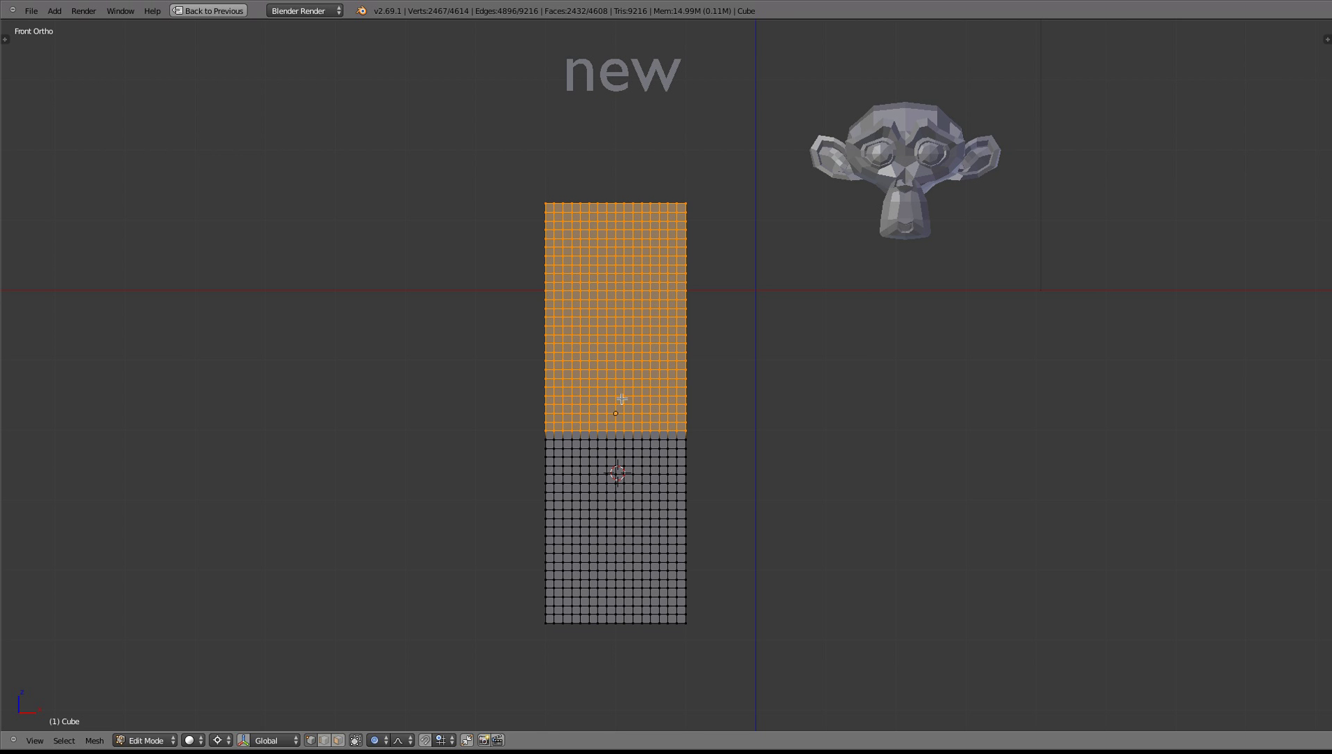
Step: Try to rotate the selected upper half in both directions with smooth falloff around 3D cursor positions just below the selection
{"action": "key", "text": "r"}
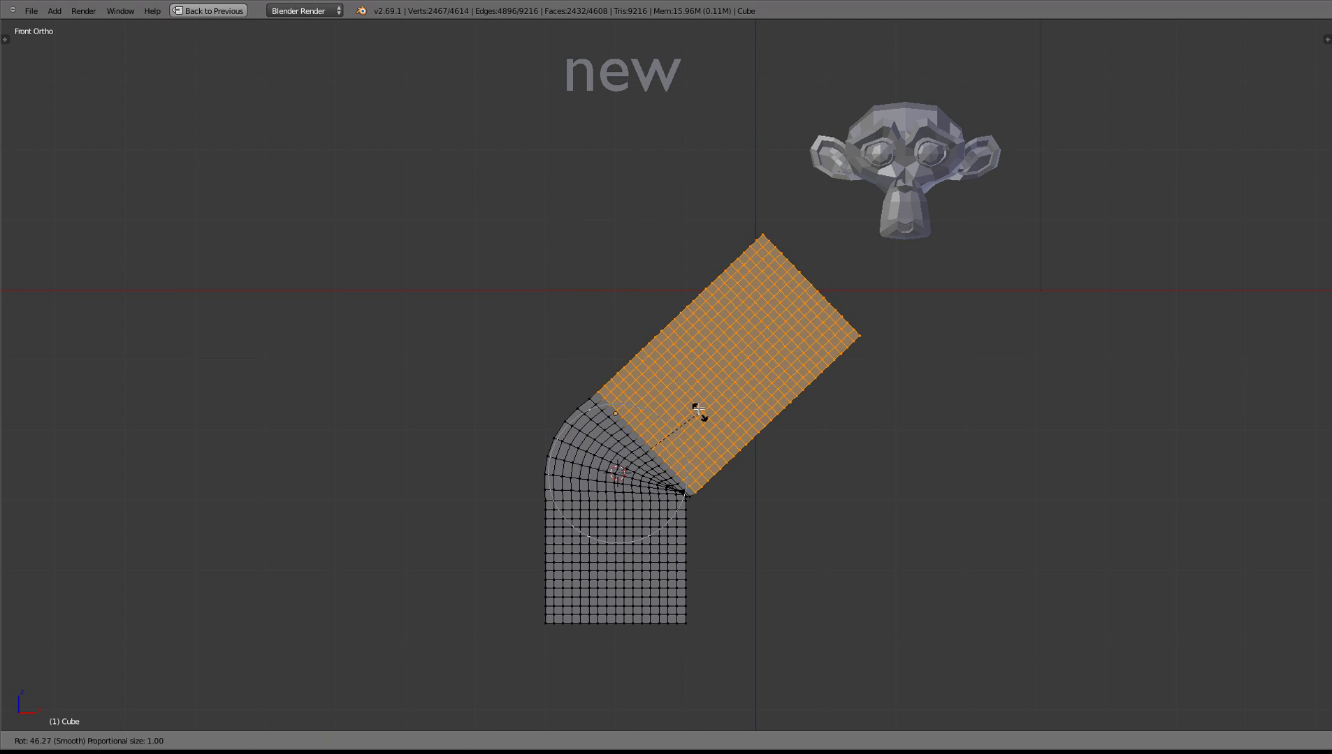
{"action": "right_click", "coordinate": [580, 457]}
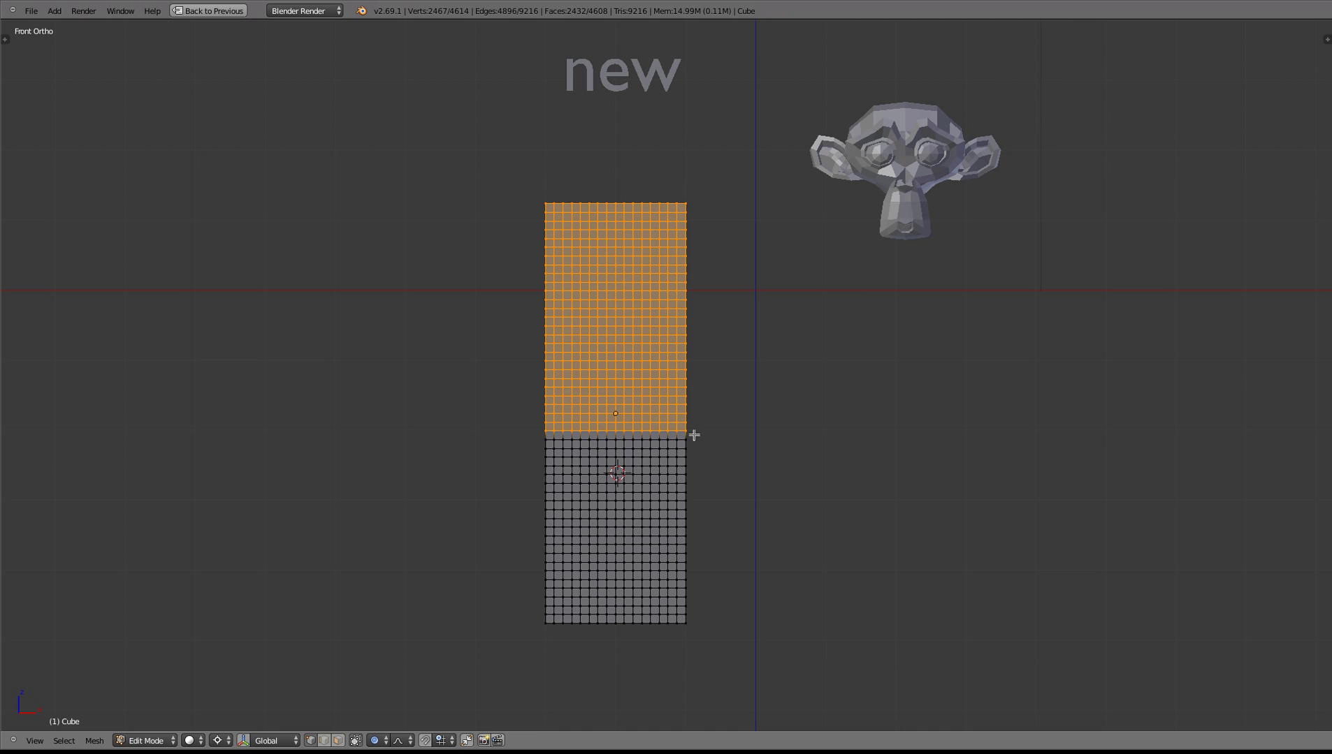
{"action": "key", "text": "r"}
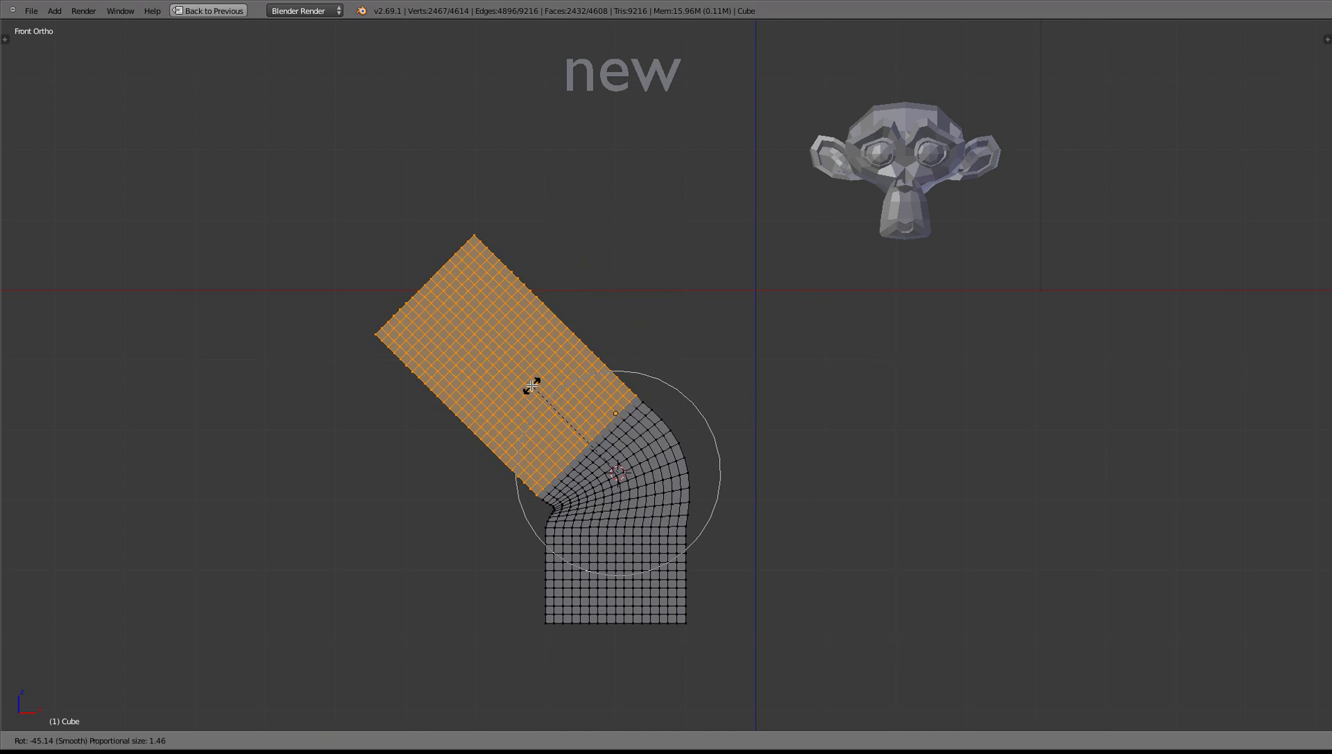
{"action": "right_click", "coordinate": [703, 475]}
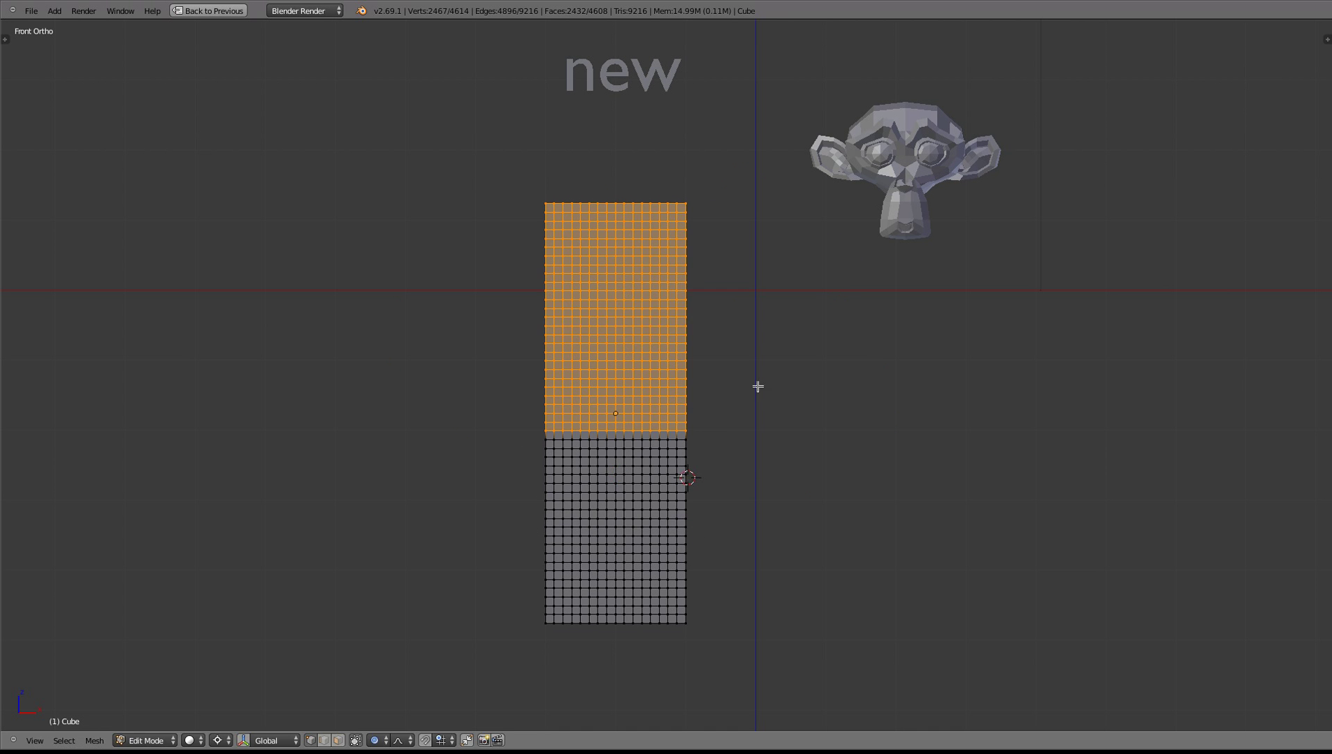
{"action": "key", "text": "r"}
{"action": "right_click", "coordinate": [768, 460]}
Step: Select the whole block and try to warp it around a 3D cursor at its middle with Proportional Editing on
{"action": "key", "text": "a"}
{"action": "key", "text": "a"}
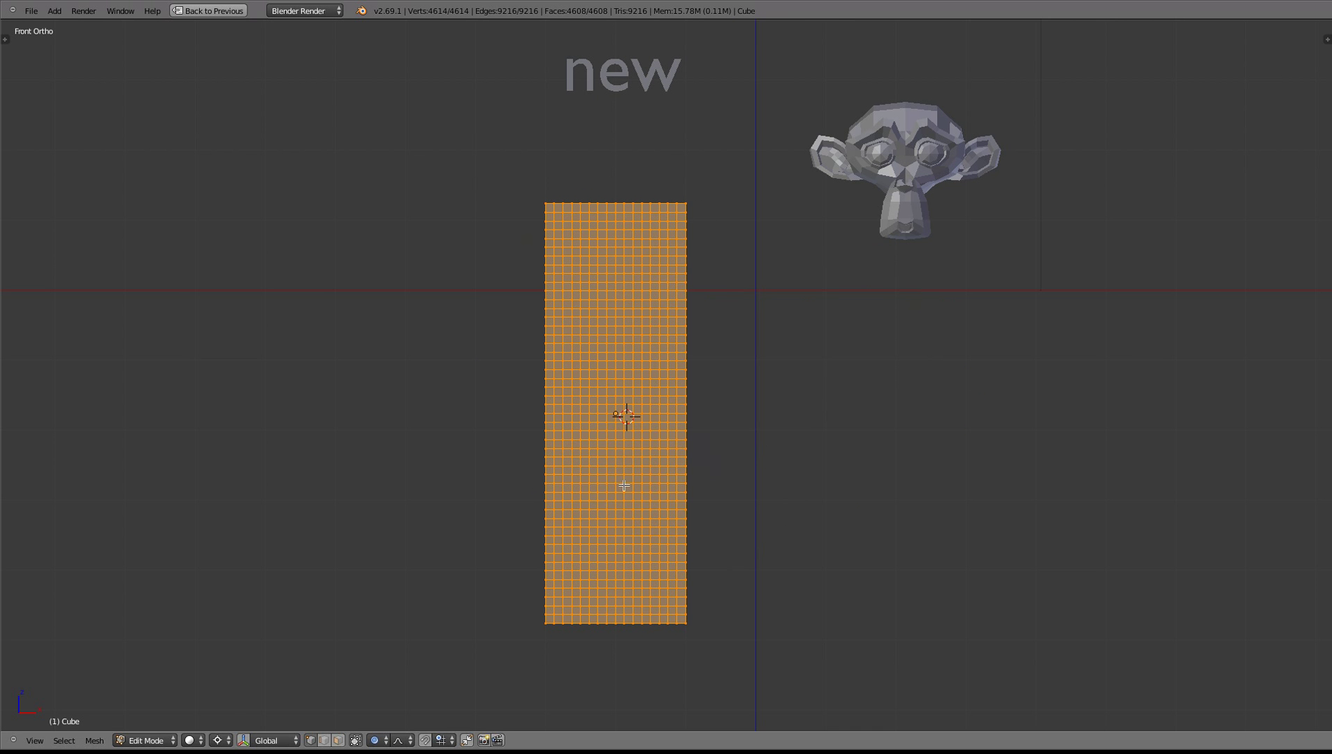
{"action": "key", "text": "shift+w"}
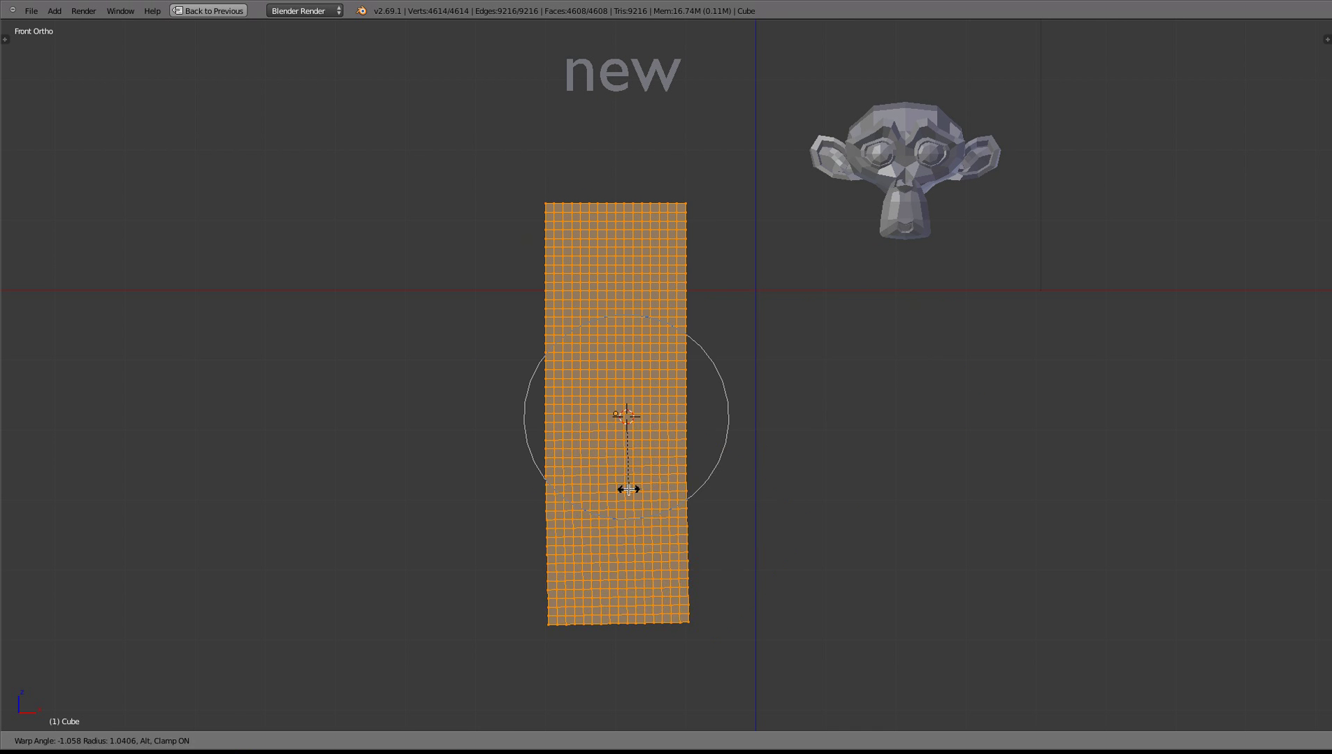
{"action": "right_click", "coordinate": [607, 496]}
Step: Deselect the block's lower half and warp the upper half about 82° around the 3D cursor with Proportional Editing on and clamping off
{"action": "key", "text": "z"}
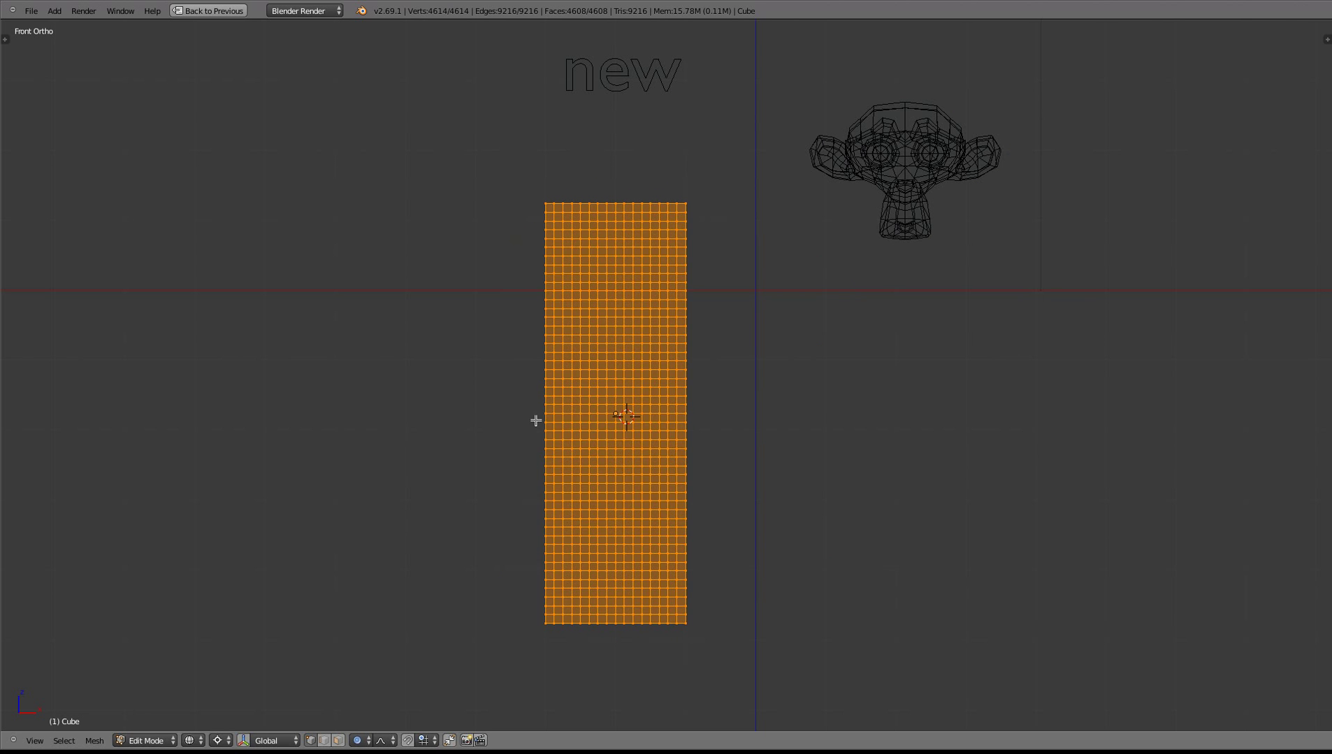
{"action": "middle_click_drag", "start_coordinate": [530, 417], "coordinate": [997, 668]}
{"action": "key", "text": "z"}
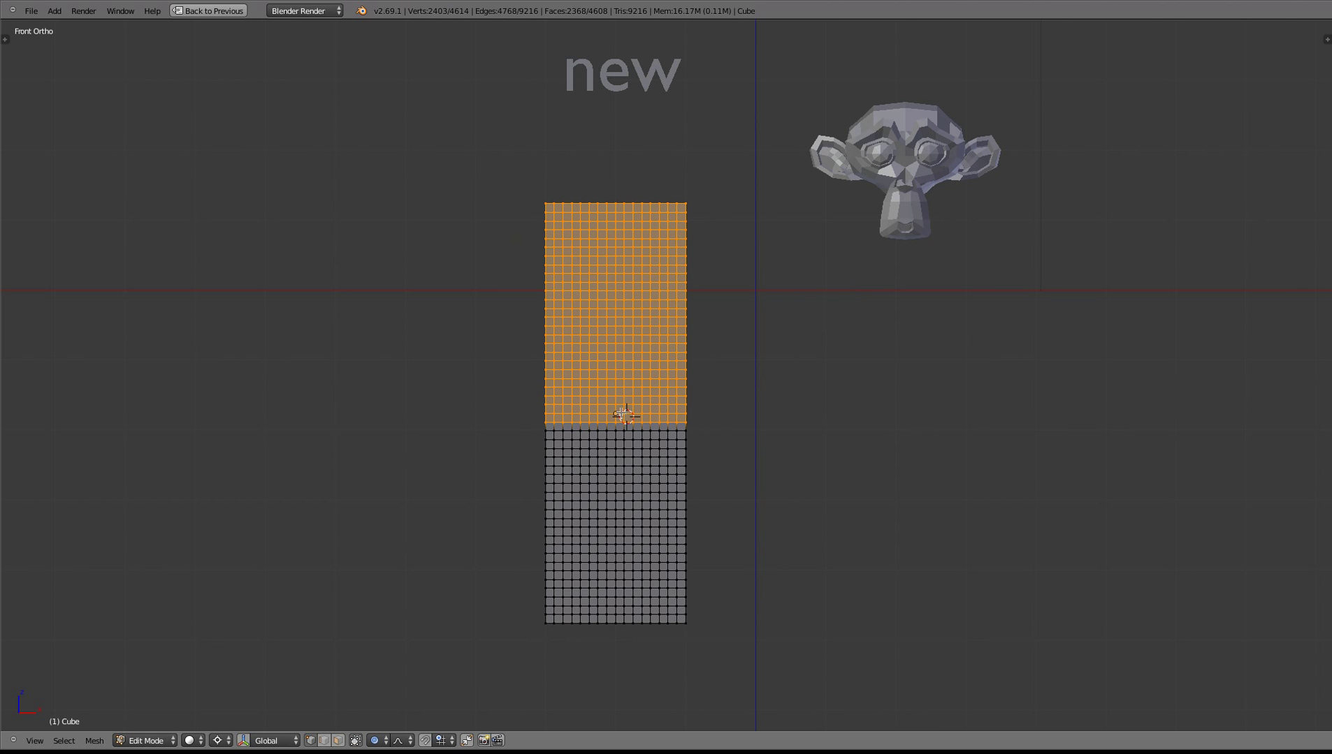
{"action": "key", "text": "shift+w"}
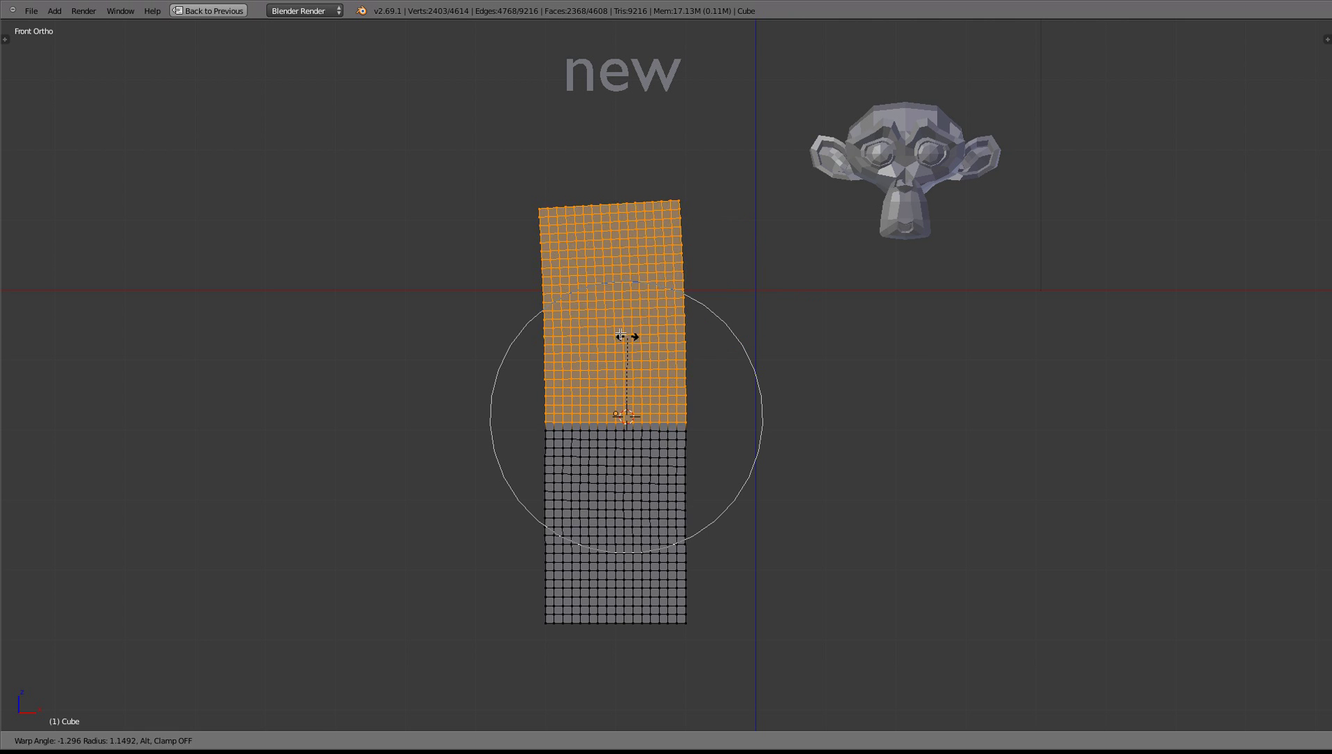
{"action": "key", "text": "alt"}
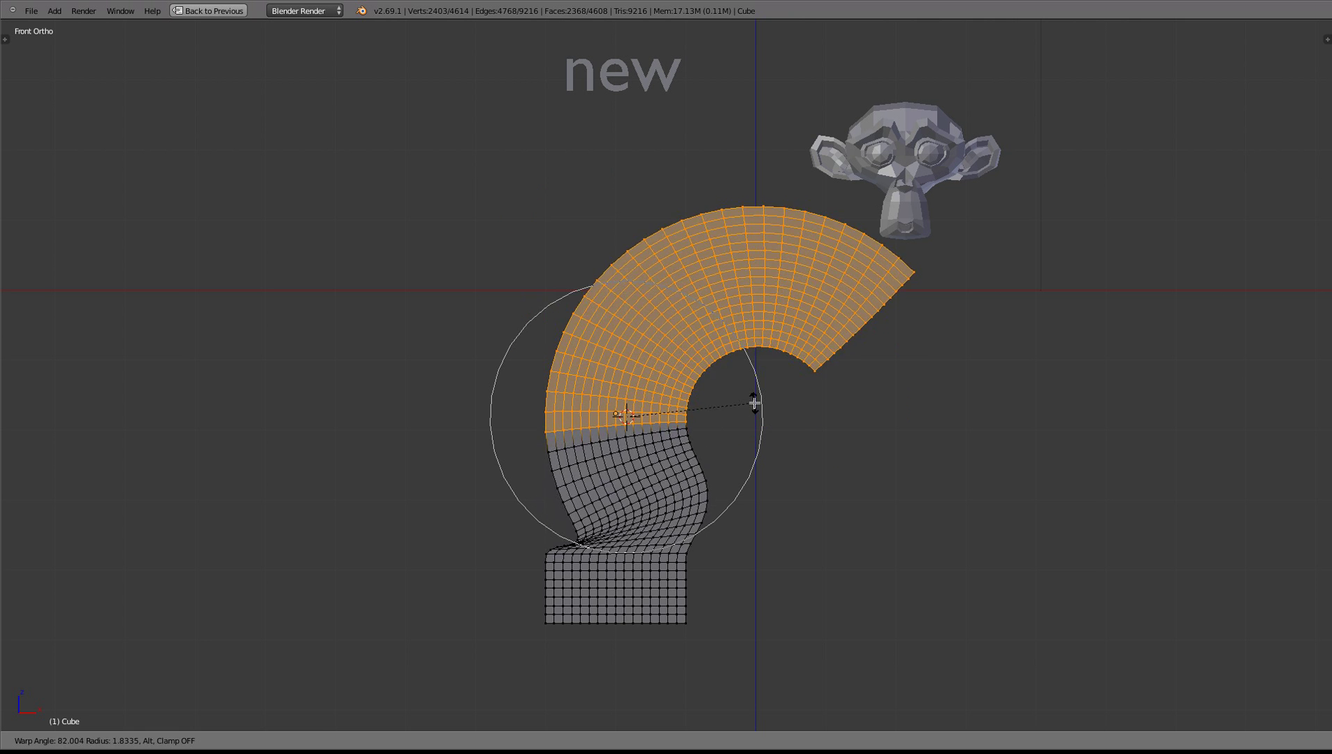